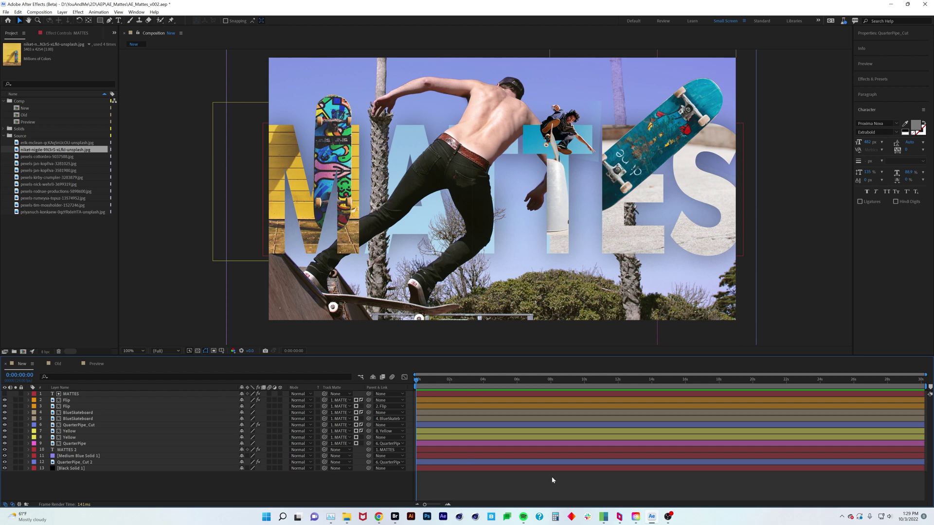
Select the QuarterPipe, Flip and photo layers 2–9, ending with only MATTES selected.
{"action": "left_click", "coordinate": [72, 394]}
{"action": "left_click", "coordinate": [77, 444]}
{"action": "left_click", "coordinate": [136, 488]}
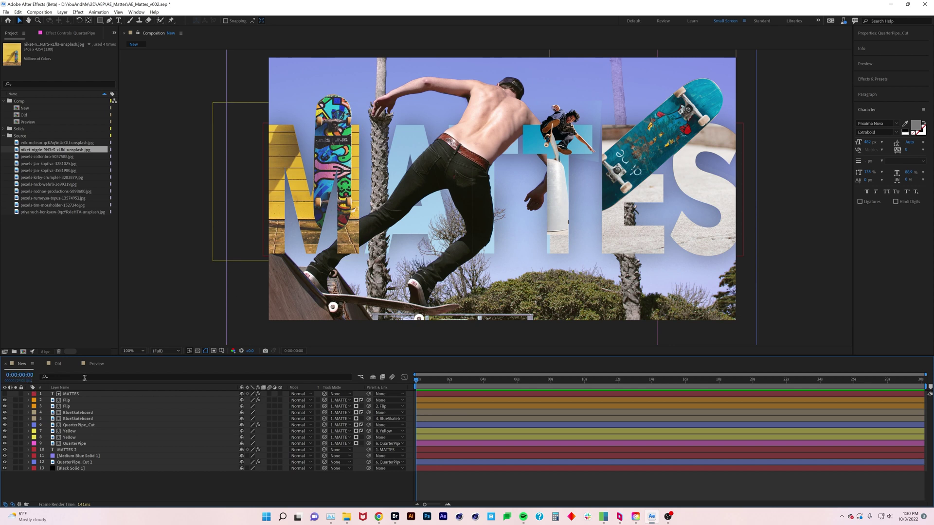
{"action": "left_click", "coordinate": [72, 395]}
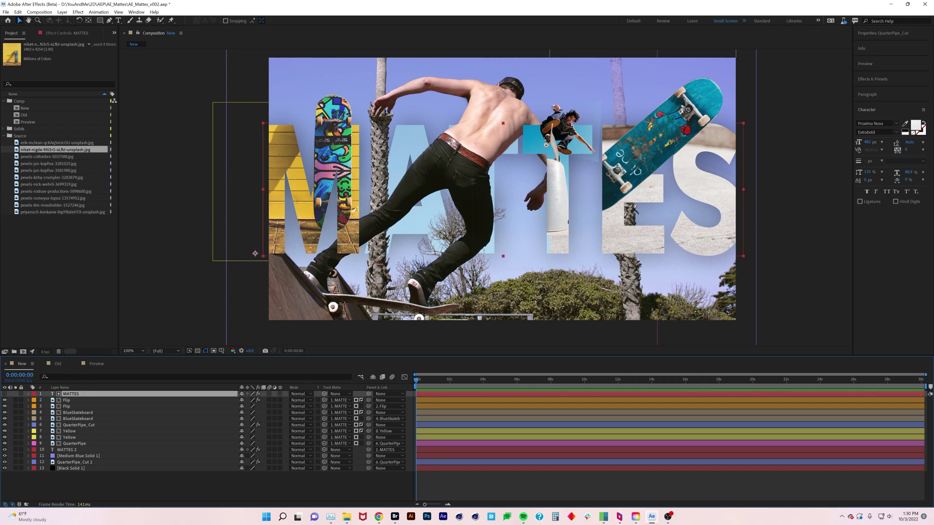
{"action": "left_click", "coordinate": [76, 401]}
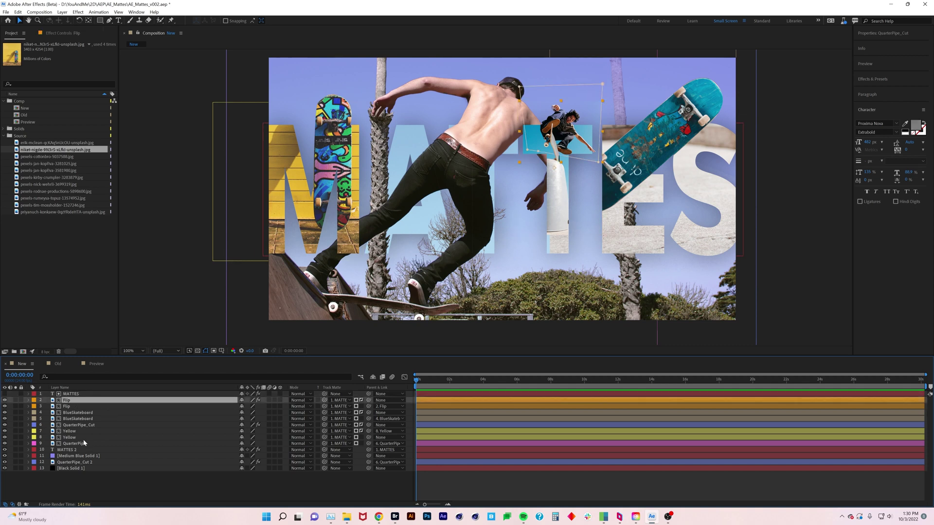
{"action": "left_click", "coordinate": [84, 443]}
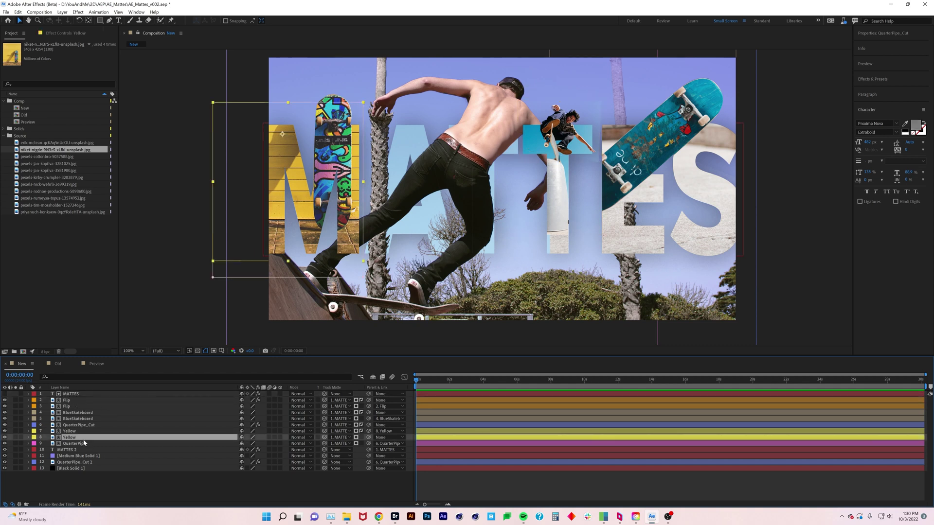
{"action": "left_click", "coordinate": [67, 400], "text": "shift"}
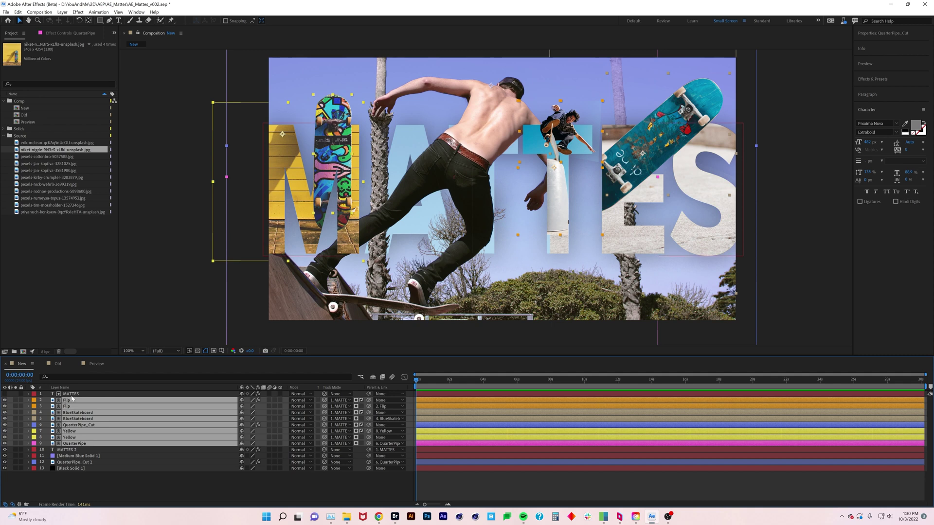
{"action": "left_click", "coordinate": [71, 394]}
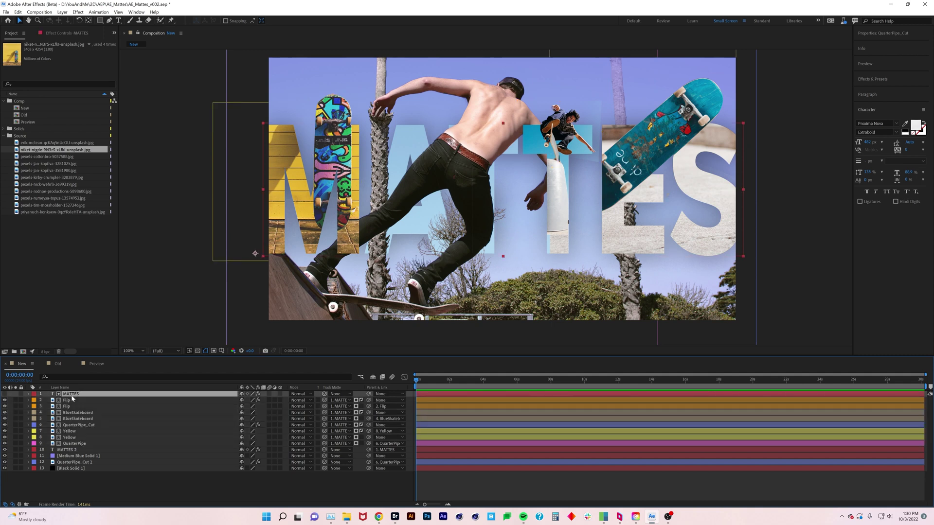
In the Old composition, inspect MATTES and copies 9 through 3, then view at 100% with MATTES selected.
{"action": "left_click", "coordinate": [57, 364]}
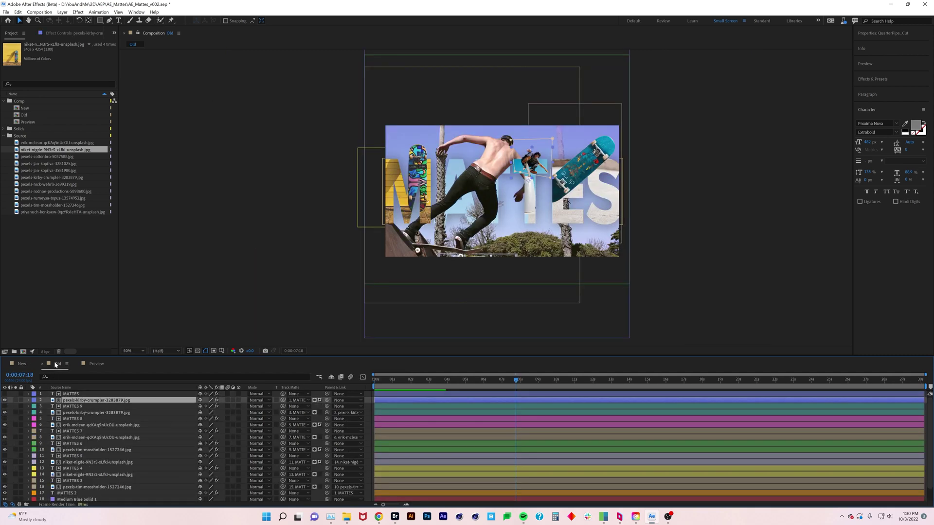
{"action": "left_click_drag", "start_coordinate": [86, 358], "coordinate": [93, 301]}
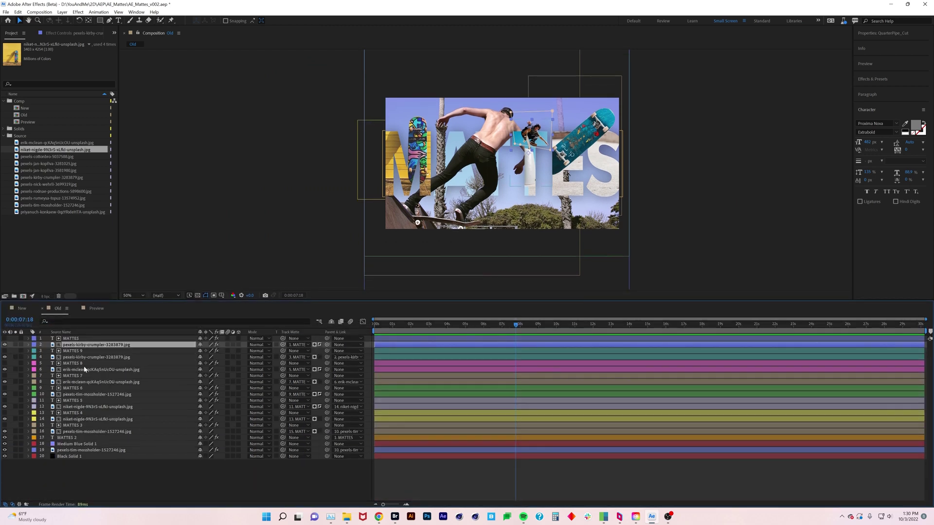
{"action": "left_click", "coordinate": [73, 340]}
{"action": "left_click", "coordinate": [73, 351], "text": "ctrl"}
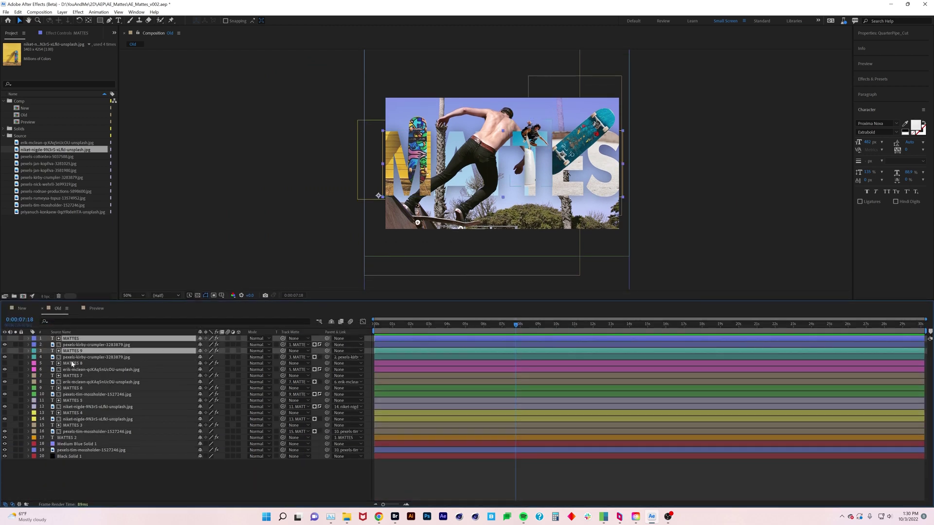
{"action": "left_click", "coordinate": [72, 363], "text": "ctrl"}
{"action": "left_click", "coordinate": [71, 376], "text": "ctrl"}
{"action": "left_click", "coordinate": [71, 388], "text": "ctrl"}
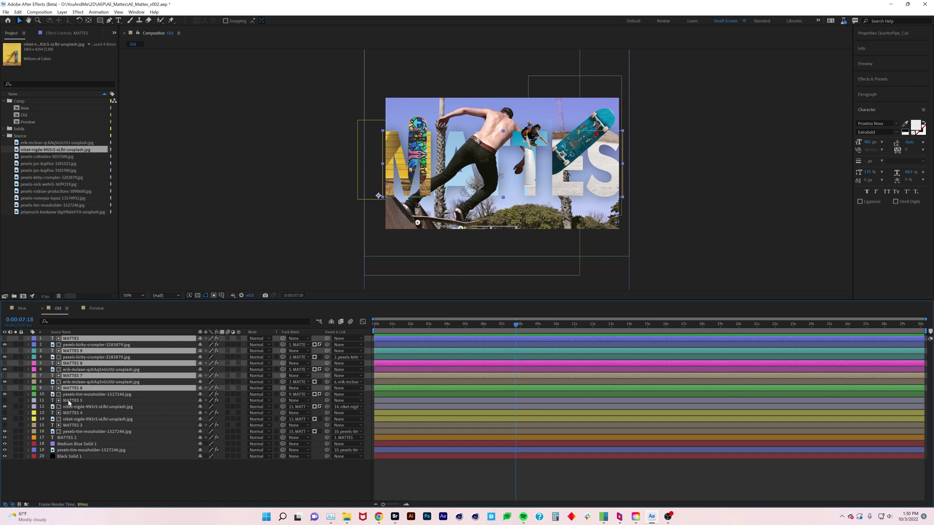
{"action": "left_click", "coordinate": [70, 400], "text": "ctrl"}
{"action": "left_click", "coordinate": [68, 419], "text": "ctrl"}
{"action": "left_click", "coordinate": [67, 426], "text": "ctrl"}
{"action": "left_click", "coordinate": [84, 463]}
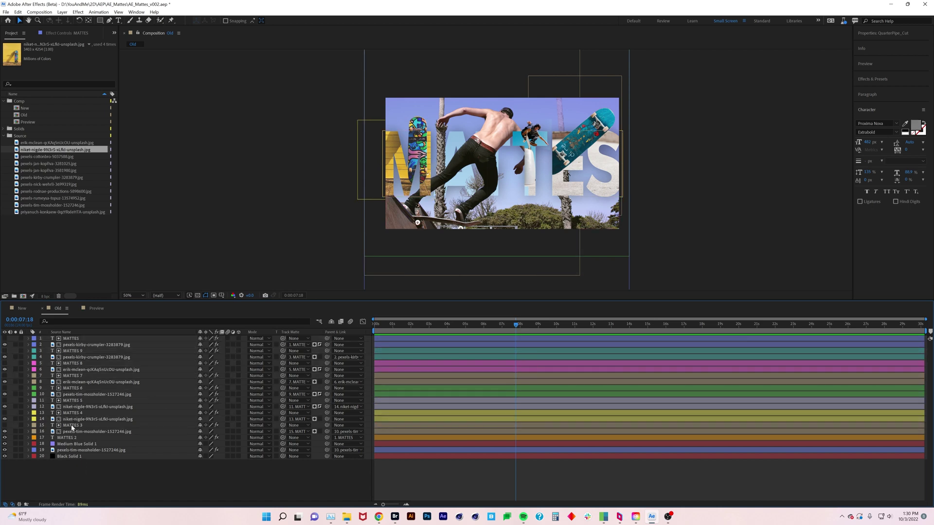
{"action": "key", "text": "slash"}
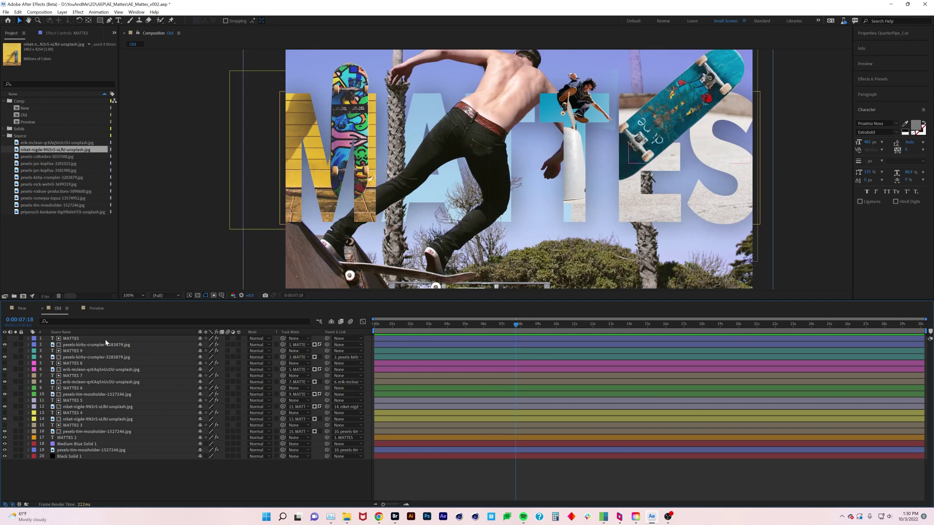
{"action": "left_click", "coordinate": [70, 340]}
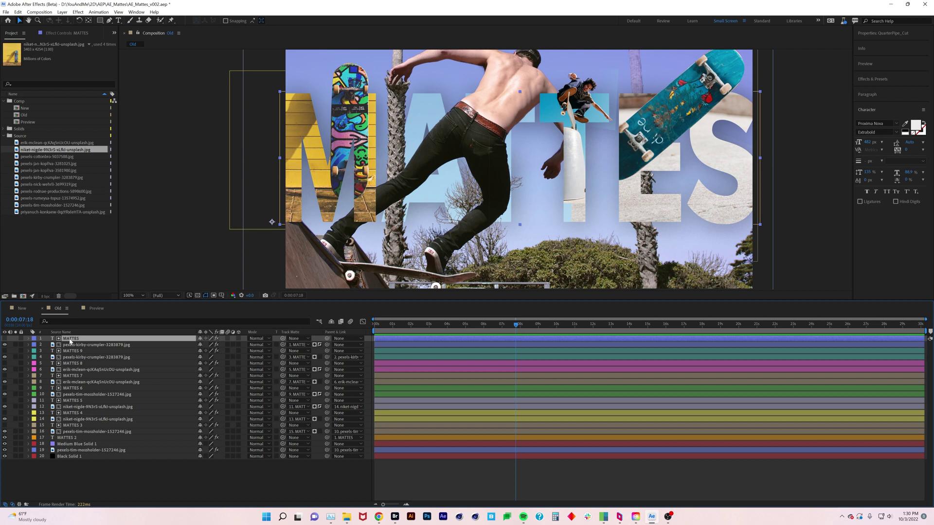
Add pexels-kirby-crumpler-3283879.jpg beneath MATTES in the Preview composition.
{"action": "left_click", "coordinate": [22, 309]}
{"action": "left_click", "coordinate": [84, 390]}
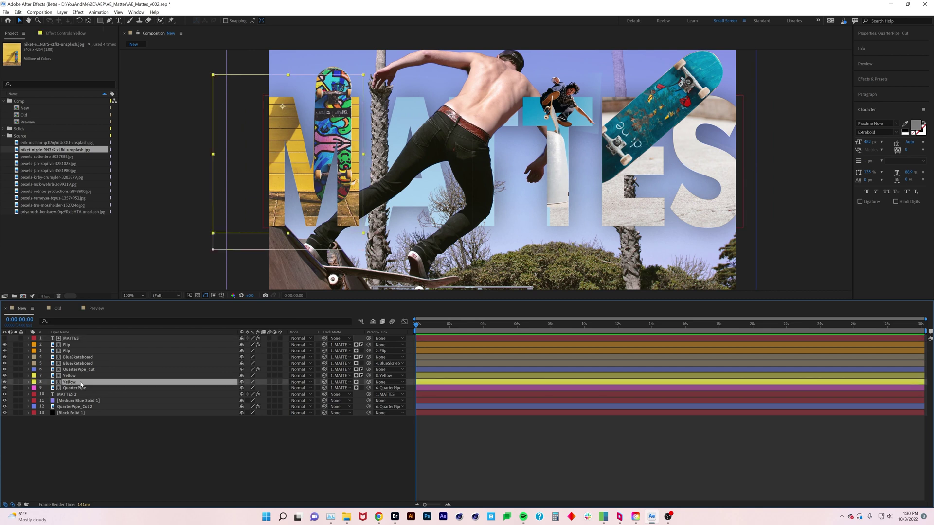
{"action": "left_click", "coordinate": [96, 309]}
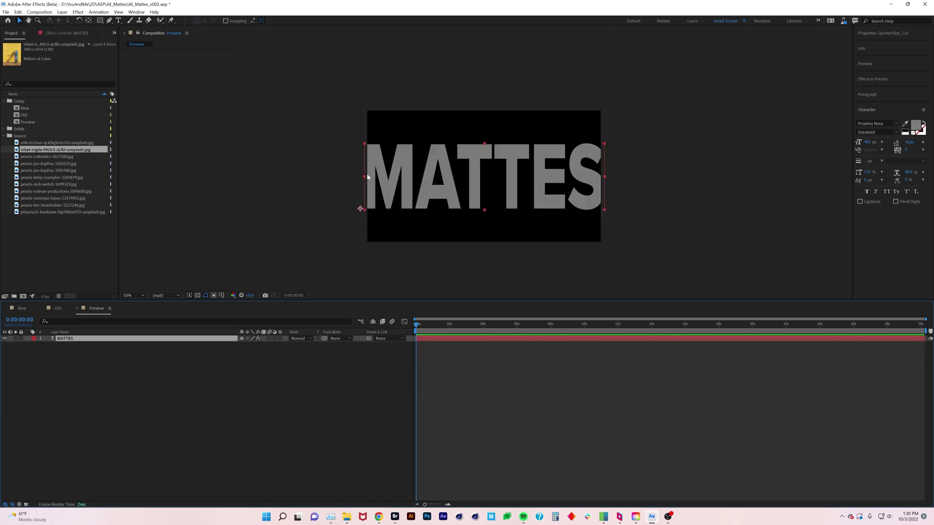
{"action": "left_click", "coordinate": [36, 178]}
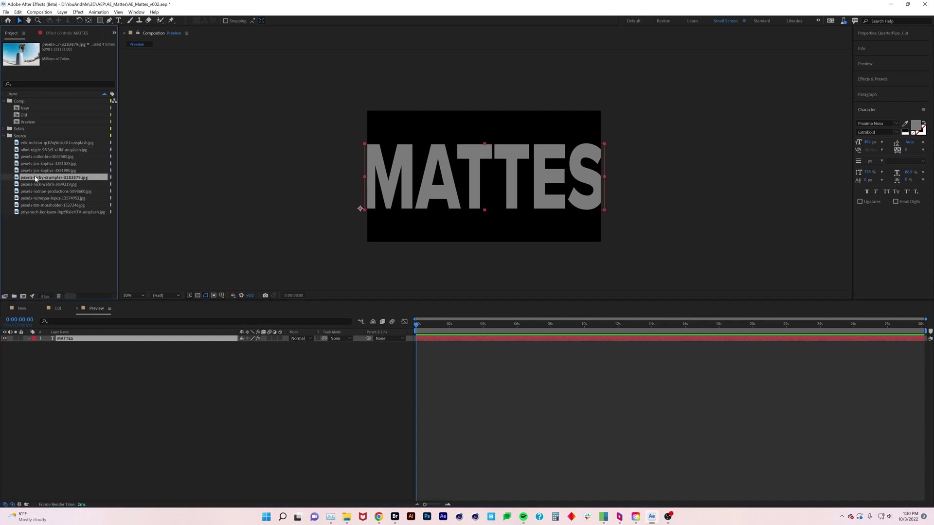
{"action": "left_click_drag", "start_coordinate": [36, 199], "coordinate": [122, 343]}
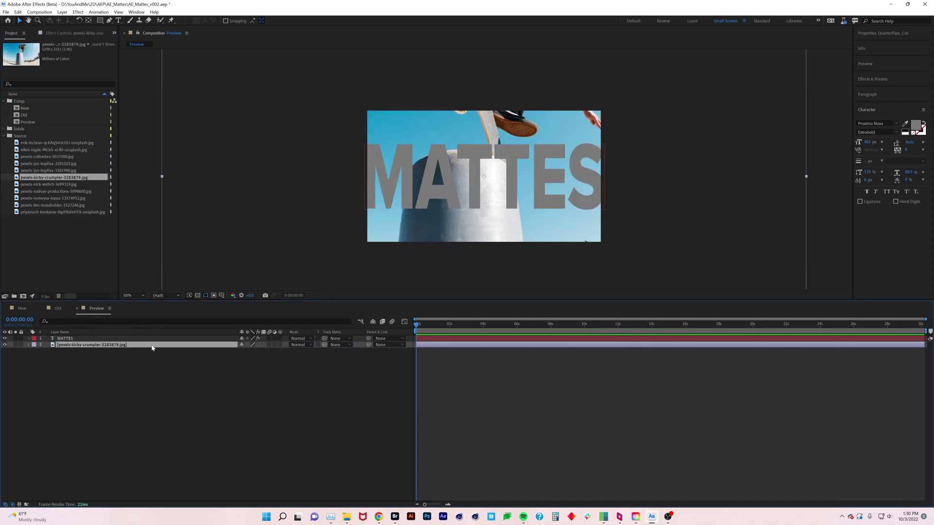
Scale the kirby-crumpler photo layer down to 32%.
{"action": "key", "text": "s"}
{"action": "left_click_drag", "start_coordinate": [251, 351], "coordinate": [233, 361]}
{"action": "left_click", "coordinate": [228, 366]}
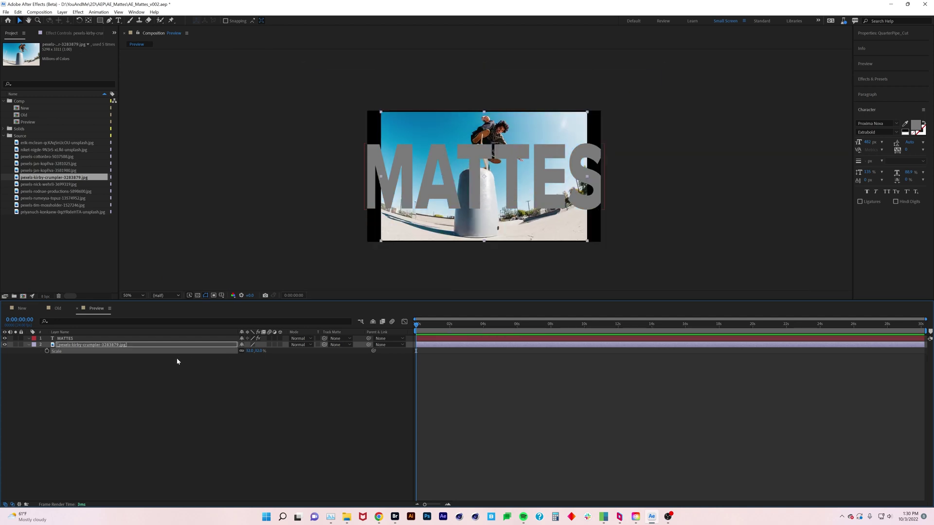
{"action": "left_click", "coordinate": [103, 345]}
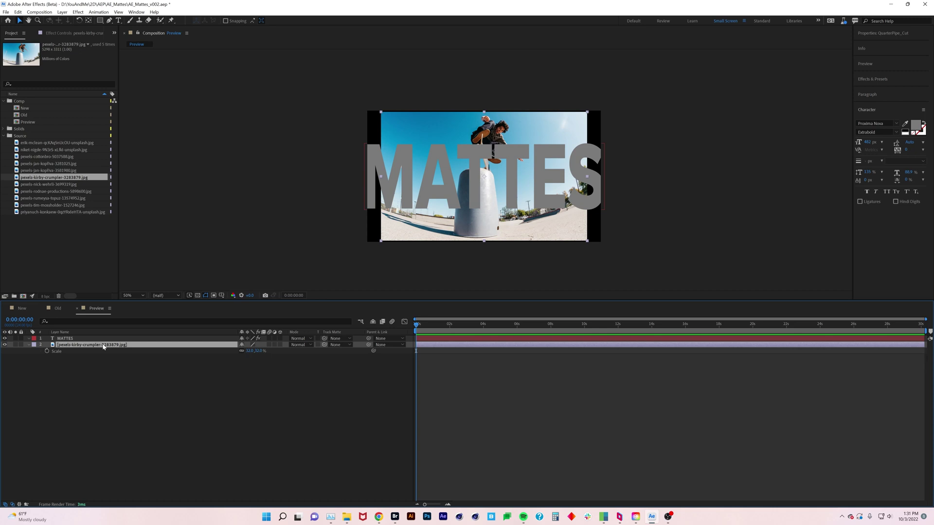
{"action": "left_click", "coordinate": [337, 345]}
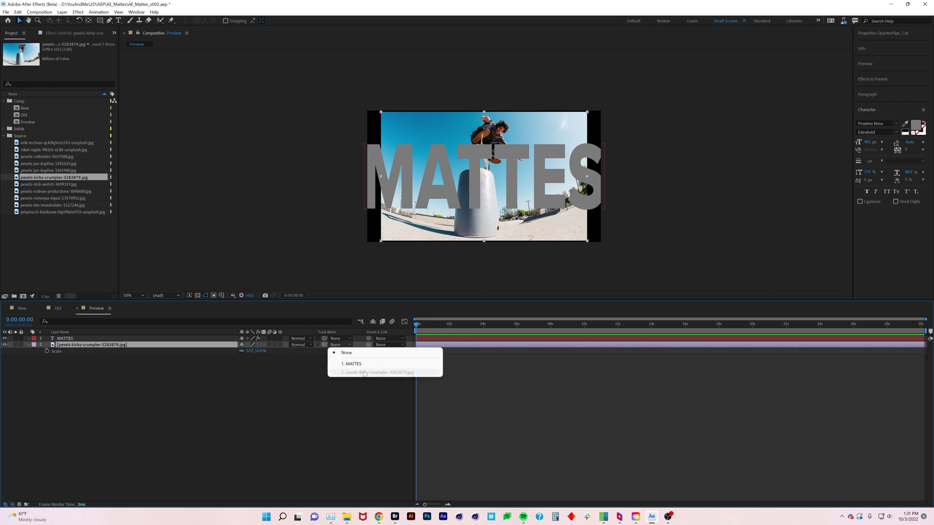
Set the photo's Track Matte to 1. MATTES.
{"action": "left_click", "coordinate": [353, 365]}
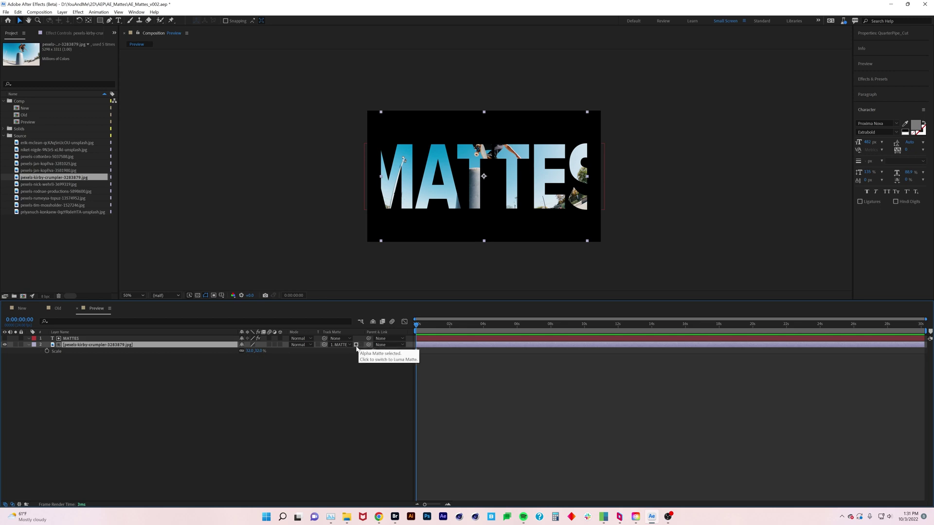
{"action": "left_click", "coordinate": [344, 346]}
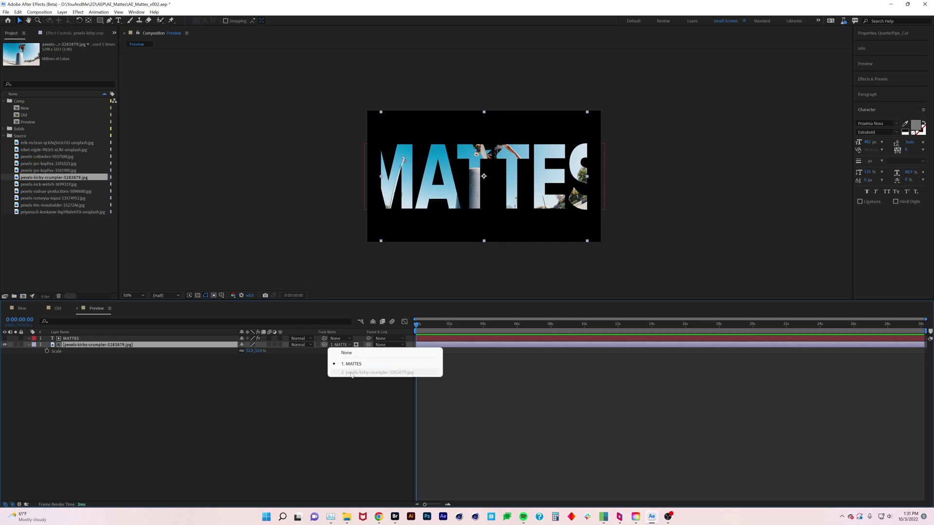
{"action": "left_click", "coordinate": [298, 377]}
{"action": "left_click", "coordinate": [338, 345]}
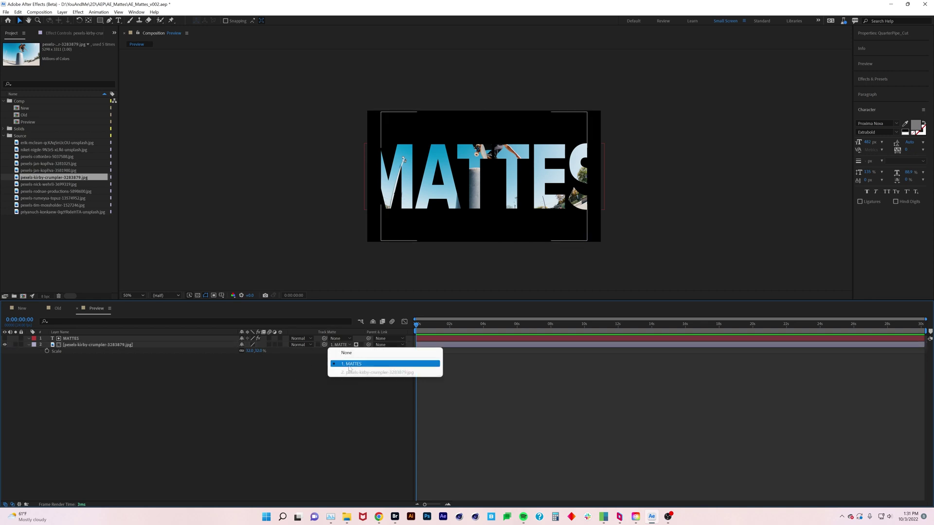
{"action": "left_click", "coordinate": [350, 346]}
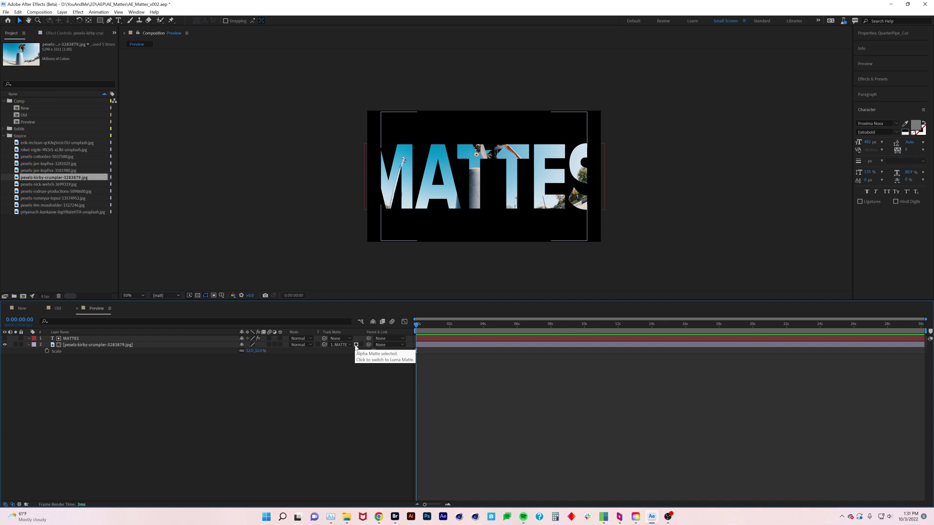
Try the Luma and inverted matte options, ending on a normal Alpha Matte.
{"action": "left_click", "coordinate": [356, 345]}
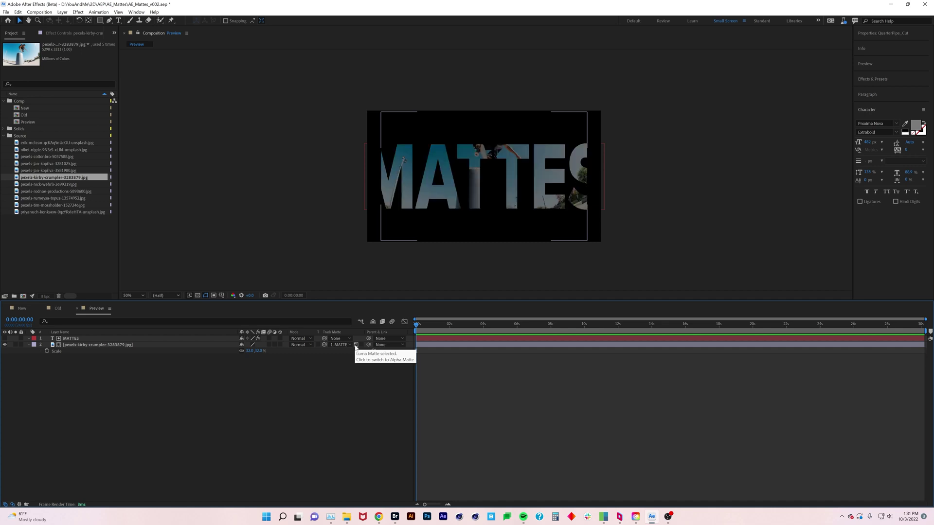
{"action": "left_click", "coordinate": [5, 339]}
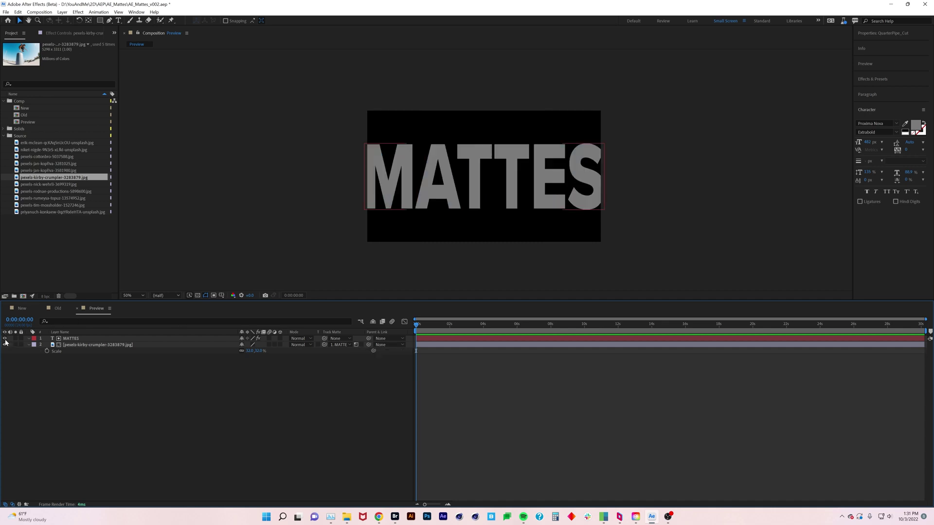
{"action": "left_click", "coordinate": [5, 339]}
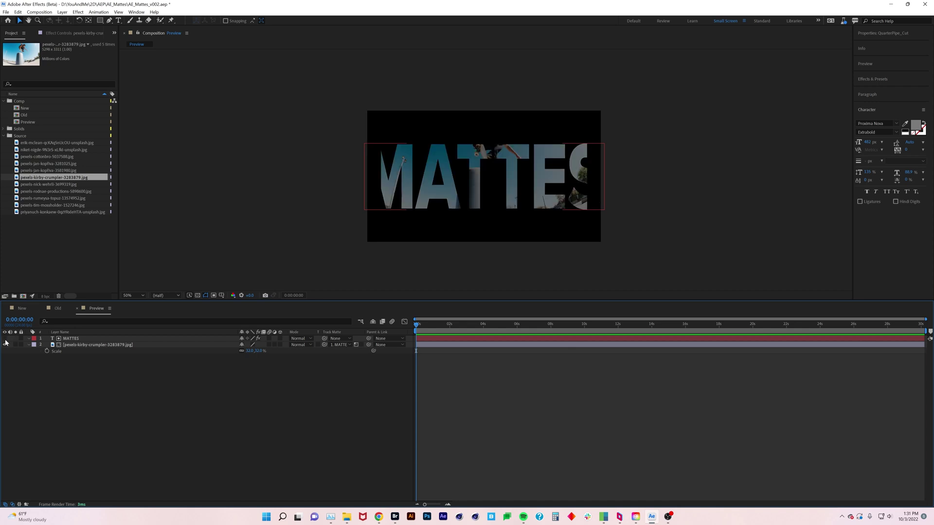
{"action": "left_click", "coordinate": [356, 345]}
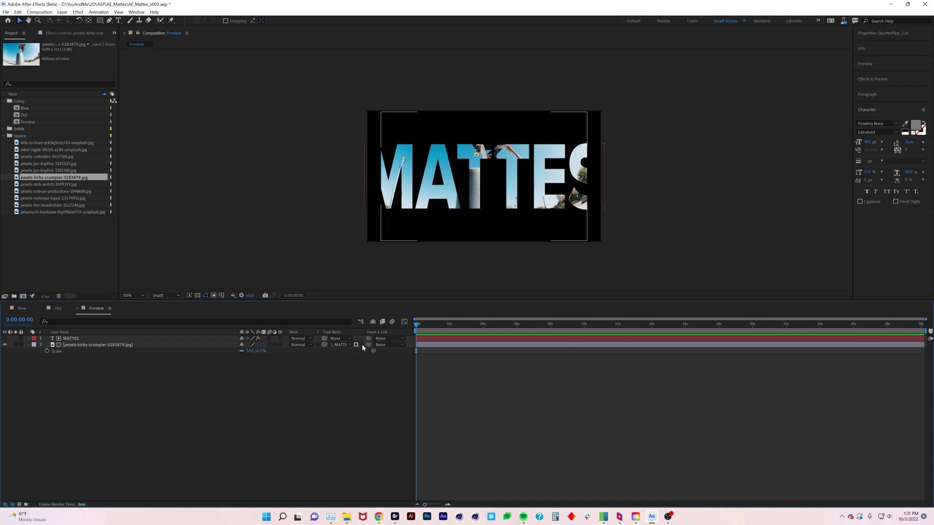
{"action": "left_click", "coordinate": [361, 345]}
{"action": "left_click", "coordinate": [361, 345]}
{"action": "left_click", "coordinate": [362, 345]}
{"action": "left_click", "coordinate": [361, 345]}
{"action": "left_click", "coordinate": [362, 345]}
{"action": "left_click", "coordinate": [362, 344]}
Rename the photo layer Kickflip, duplicate it, and invert the matte on Kickflip 2.
{"action": "left_click", "coordinate": [76, 345]}
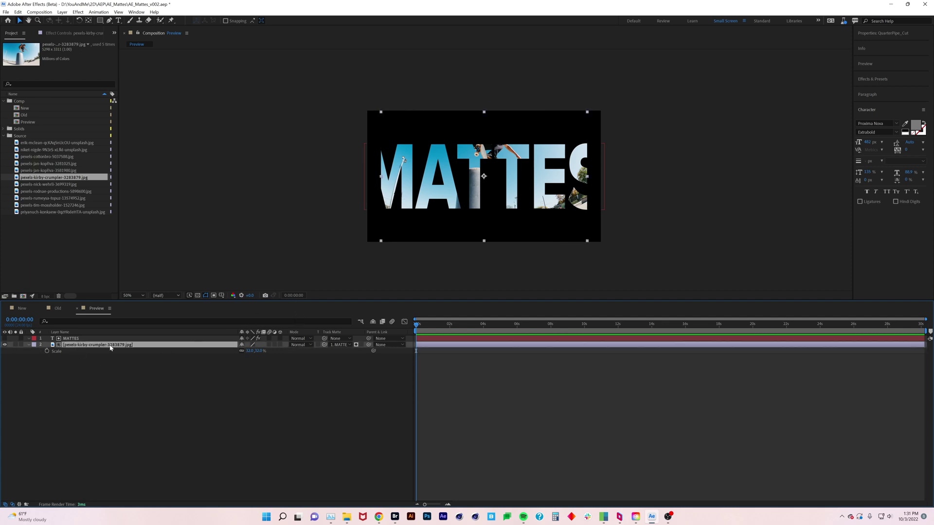
{"action": "key", "text": "Return"}
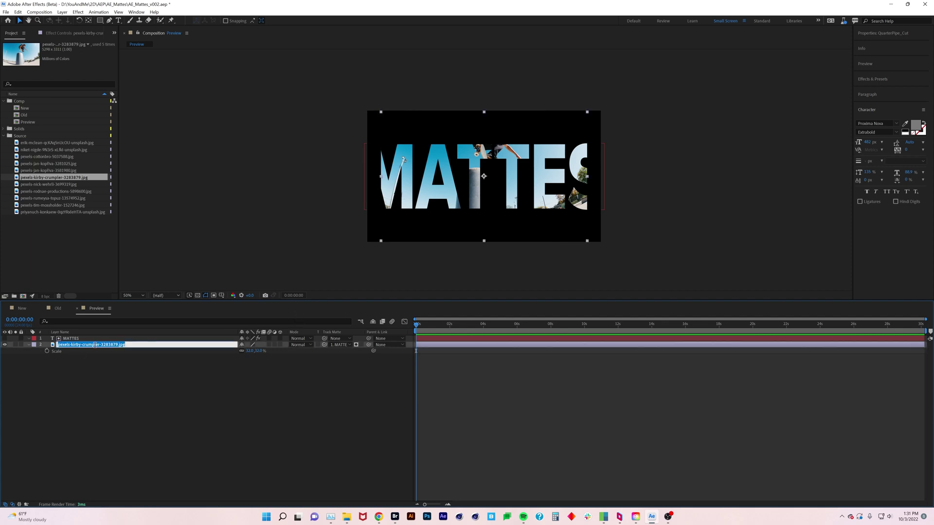
{"action": "type", "text": "Kickflip"}
{"action": "key", "text": "Return"}
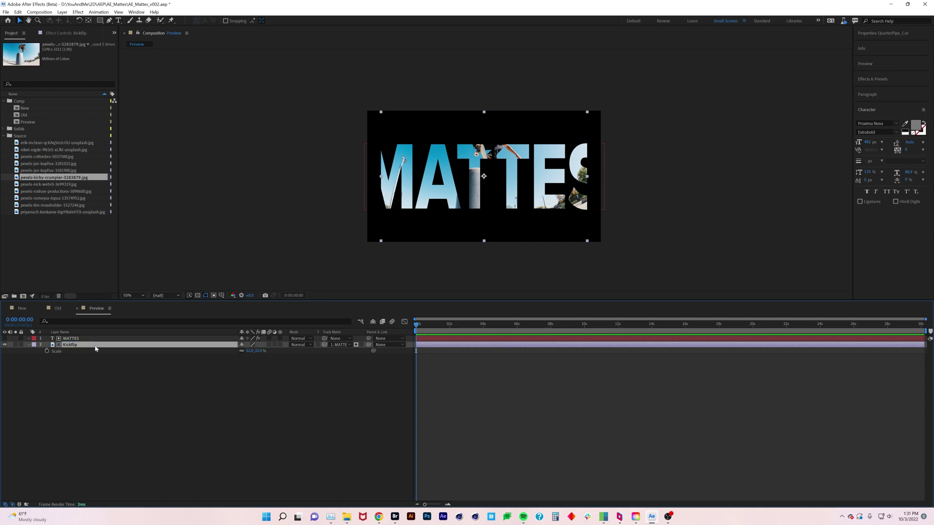
{"action": "key", "text": "ctrl+d"}
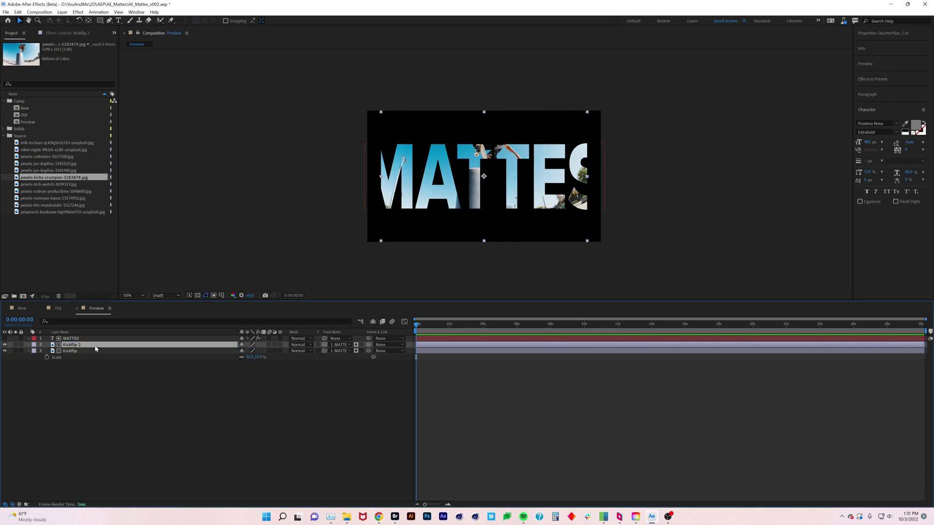
{"action": "left_click", "coordinate": [361, 344]}
Draw a rectangle mask around the skater on Kickflip 2.
{"action": "key", "text": "q"}
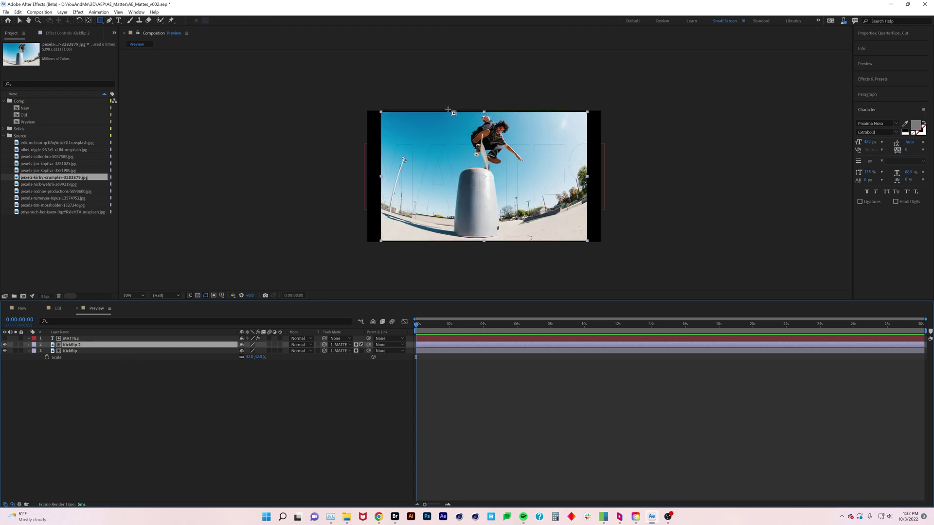
{"action": "left_click_drag", "start_coordinate": [455, 108], "coordinate": [526, 158]}
{"action": "key", "text": "v"}
{"action": "left_click", "coordinate": [375, 388]}
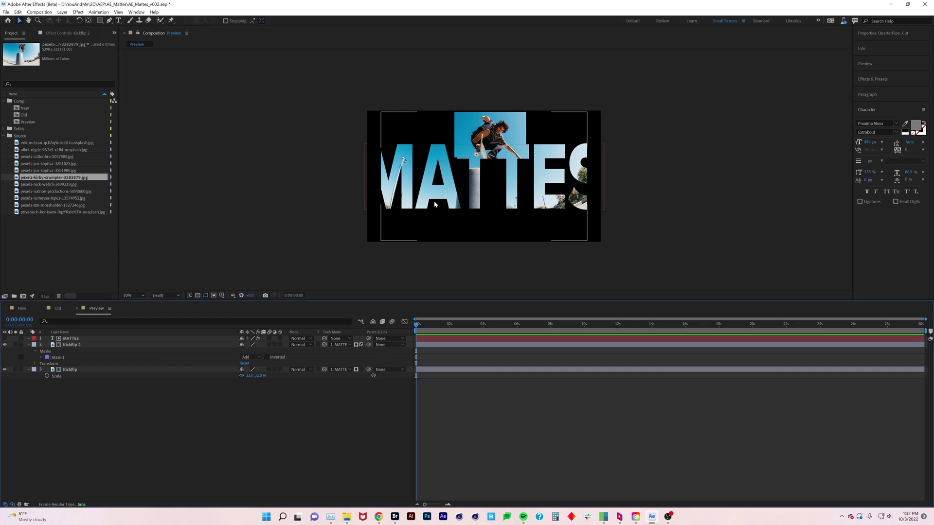
{"action": "left_click", "coordinate": [70, 345]}
Apply Keylight to Kickflip 2 and key out the blue sky as the screen colour.
{"action": "key", "text": "ctrl+alt+shift+e"}
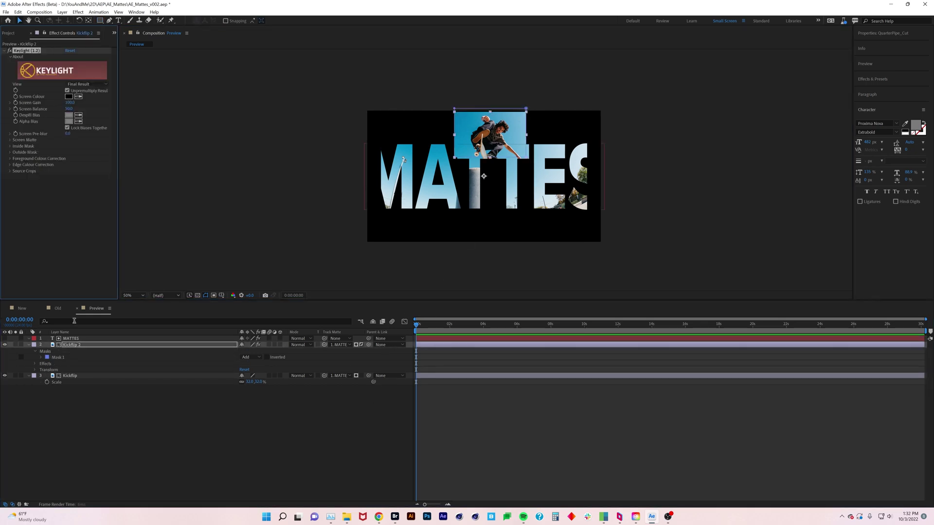
{"action": "left_click", "coordinate": [475, 120]}
{"action": "key", "text": "slash"}
{"action": "left_click", "coordinate": [10, 139]}
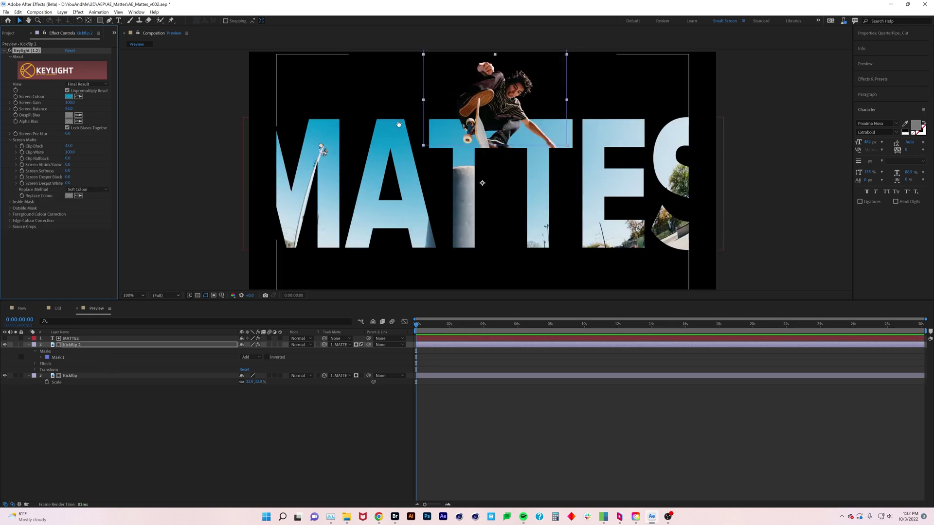
{"action": "left_click_drag", "start_coordinate": [416, 155], "coordinate": [407, 196]}
{"action": "left_click", "coordinate": [58, 357]}
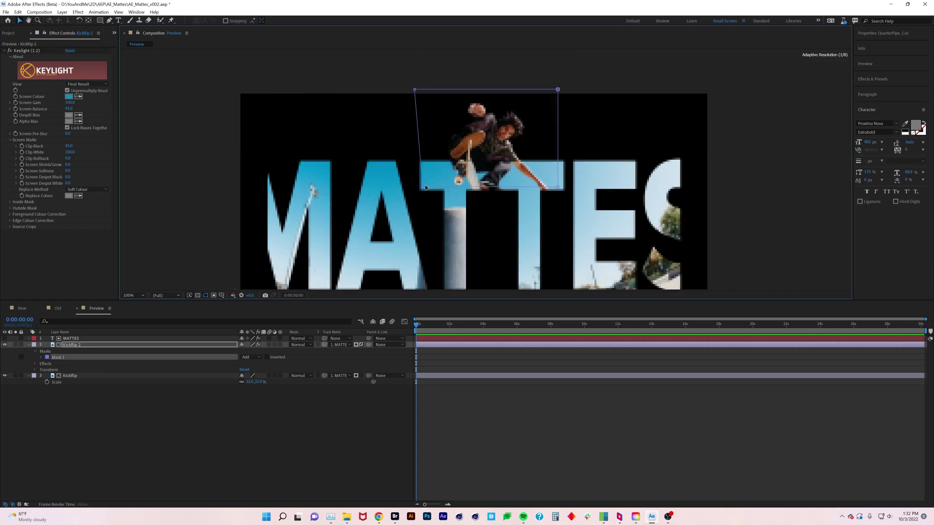
{"action": "left_click", "coordinate": [70, 339]}
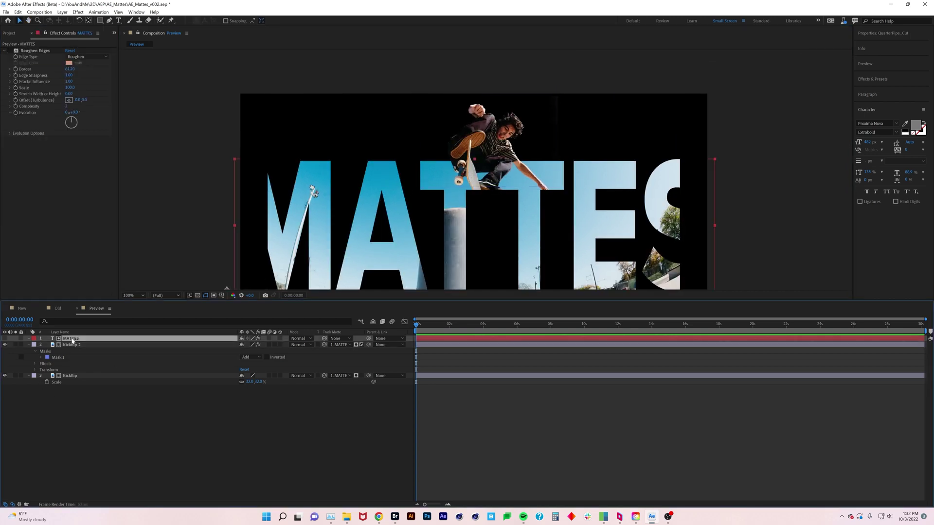
Browse the source photos and add the yellow-wall skateboard photo as a new layer.
{"action": "left_click", "coordinate": [72, 344]}
{"action": "left_click", "coordinate": [28, 344]}
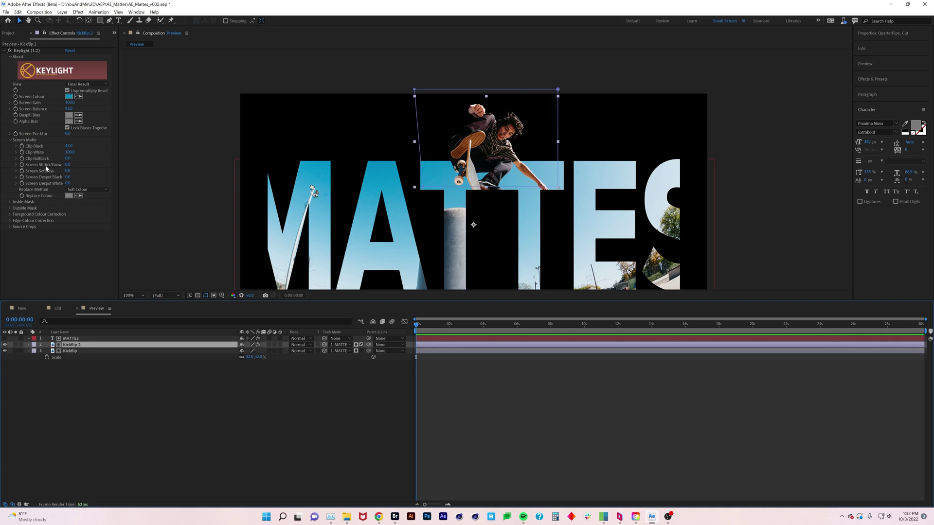
{"action": "left_click", "coordinate": [10, 33]}
{"action": "left_click", "coordinate": [48, 204]}
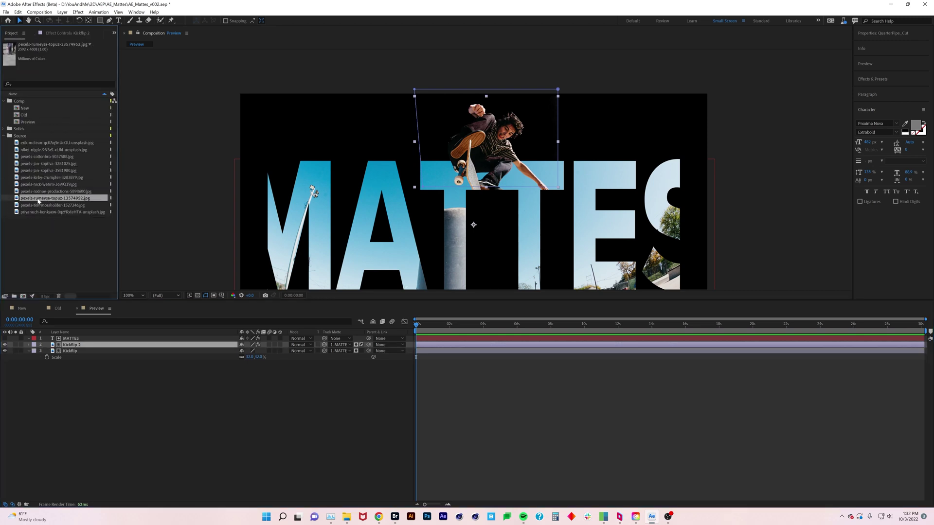
{"action": "left_click", "coordinate": [41, 192]}
{"action": "left_click_drag", "start_coordinate": [41, 193], "coordinate": [52, 163]}
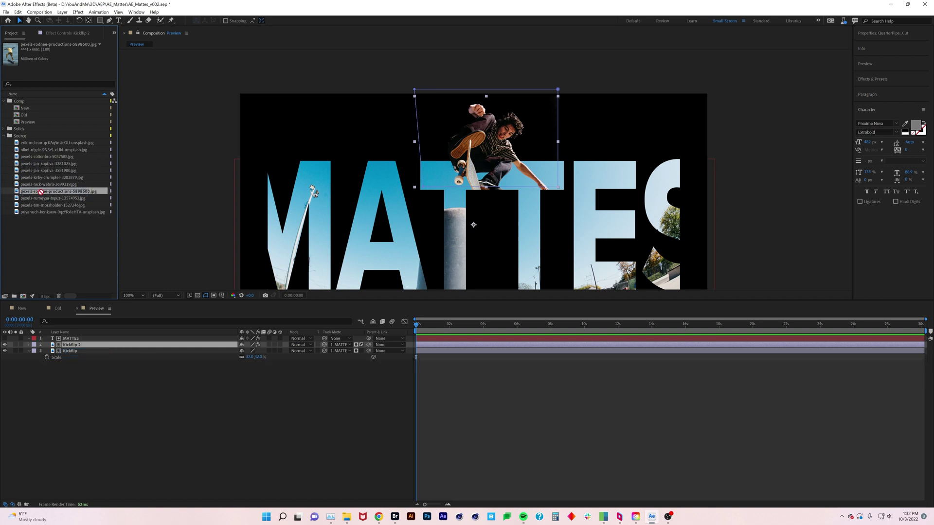
{"action": "left_click", "coordinate": [45, 171]}
{"action": "left_click", "coordinate": [44, 164]}
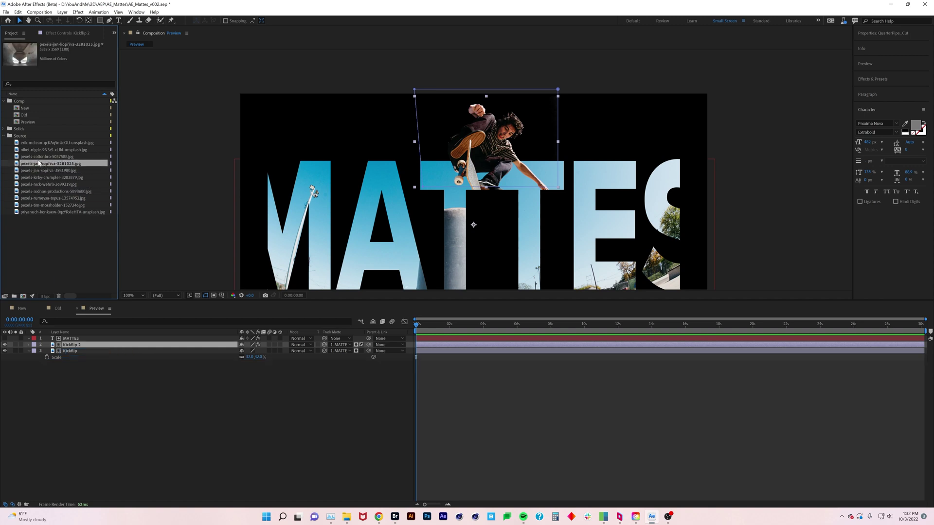
{"action": "left_click", "coordinate": [39, 158]}
{"action": "left_click_drag", "start_coordinate": [41, 153], "coordinate": [71, 365]}
Scale the yellow photo to 26.9% and place it over the left letters.
{"action": "scroll", "coordinate": [302, 227], "scroll_direction": "down", "scroll_amount": 2}
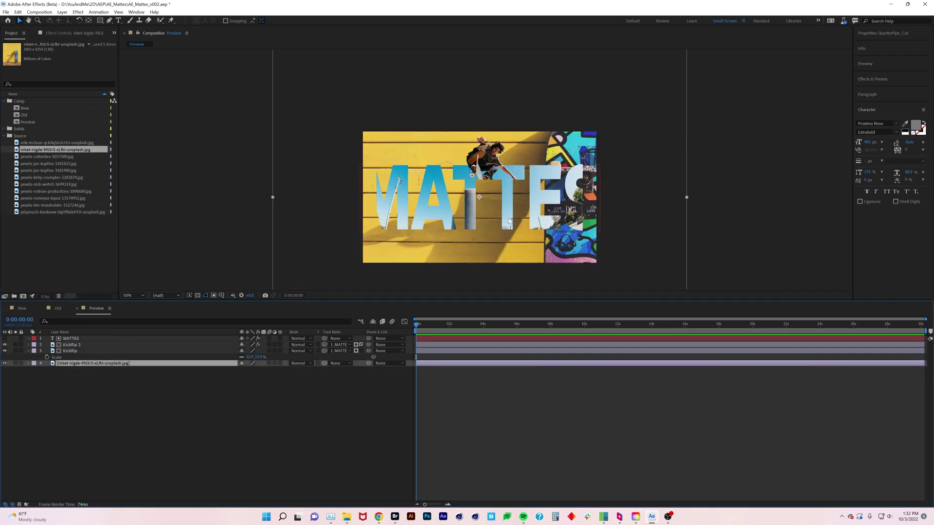
{"action": "key", "text": "s"}
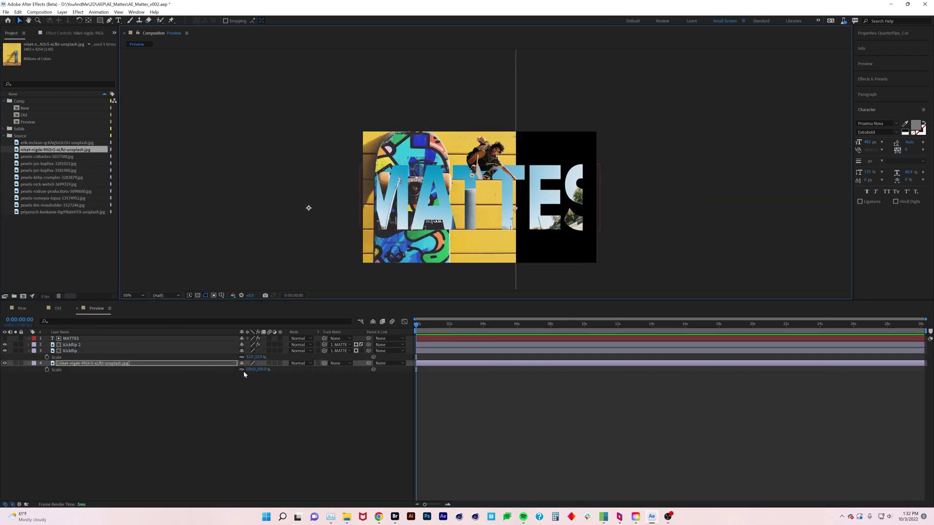
{"action": "left_click_drag", "start_coordinate": [245, 373], "coordinate": [225, 374]}
{"action": "left_click_drag", "start_coordinate": [309, 217], "coordinate": [413, 194]}
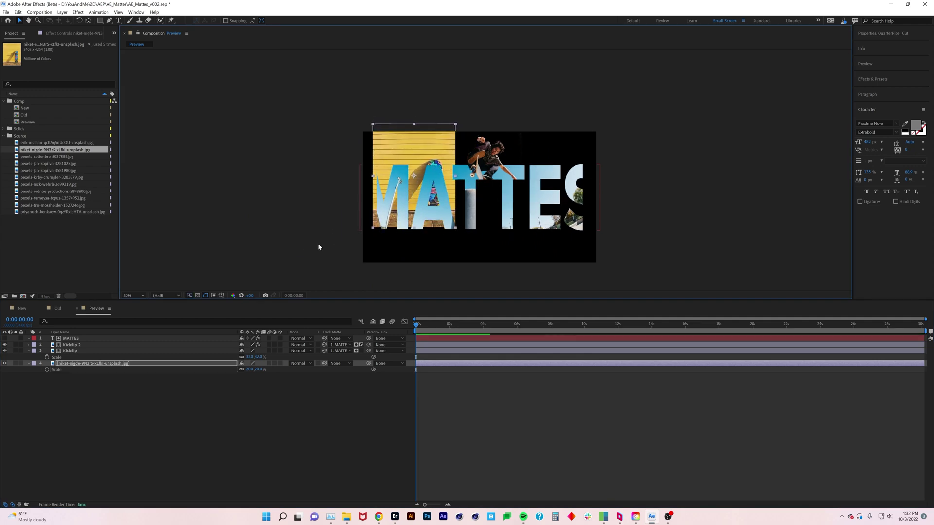
{"action": "left_click_drag", "start_coordinate": [249, 370], "coordinate": [281, 370]}
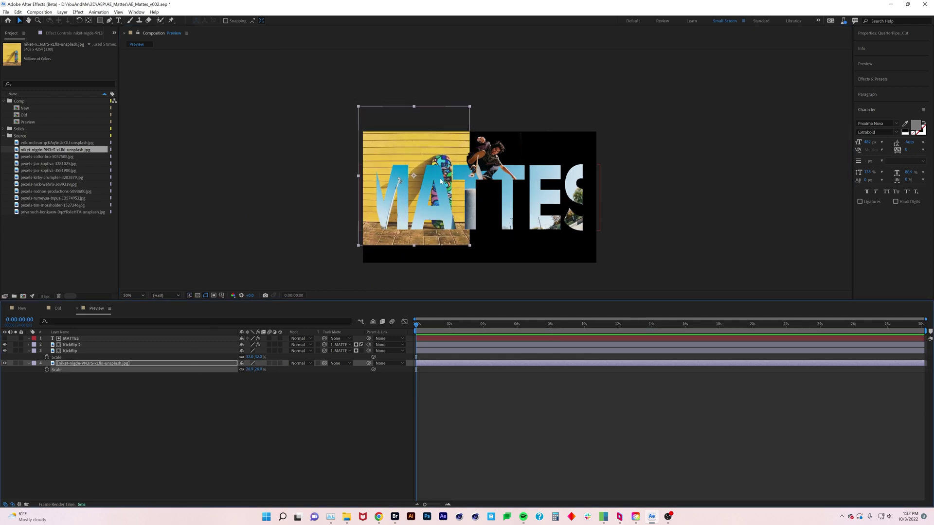
{"action": "left_click_drag", "start_coordinate": [440, 179], "coordinate": [432, 175]}
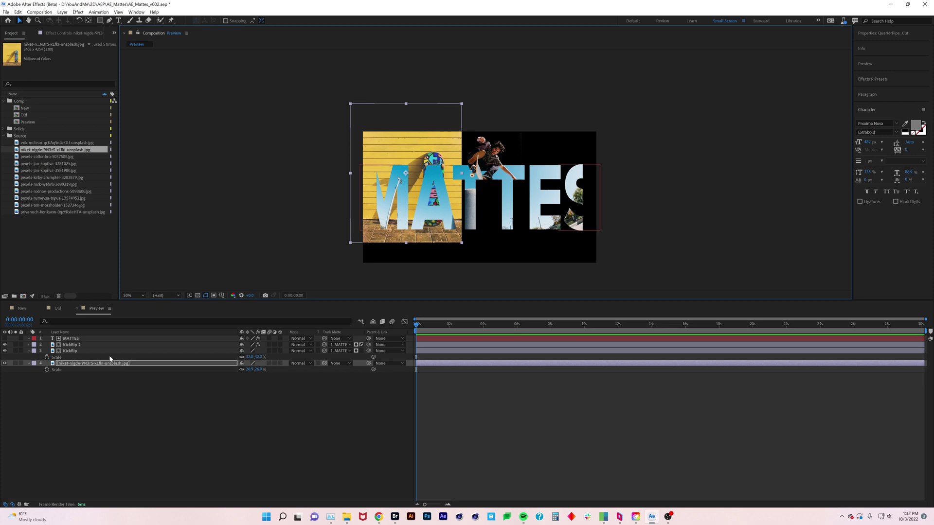
Set the yellow photo's track matte to MATTES and move it just under MATTES.
{"action": "left_click", "coordinate": [171, 339]}
{"action": "left_click", "coordinate": [341, 363]}
{"action": "left_click", "coordinate": [346, 383]}
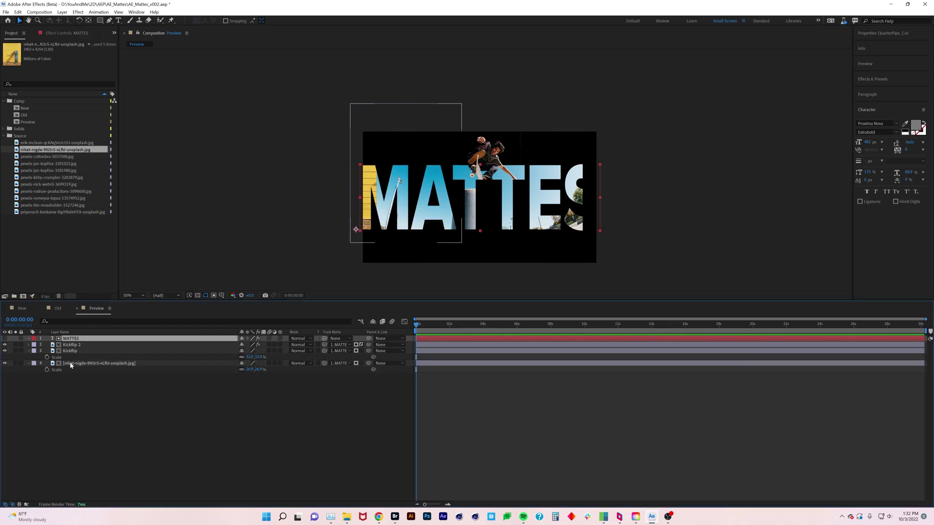
{"action": "left_click_drag", "start_coordinate": [98, 363], "coordinate": [82, 344]}
{"action": "left_click", "coordinate": [80, 339]}
{"action": "left_click", "coordinate": [85, 345]}
Rename the yellow photo layer Yellow and duplicate it as Yellow 2.
{"action": "key", "text": "Return"}
{"action": "type", "text": "Yellow"}
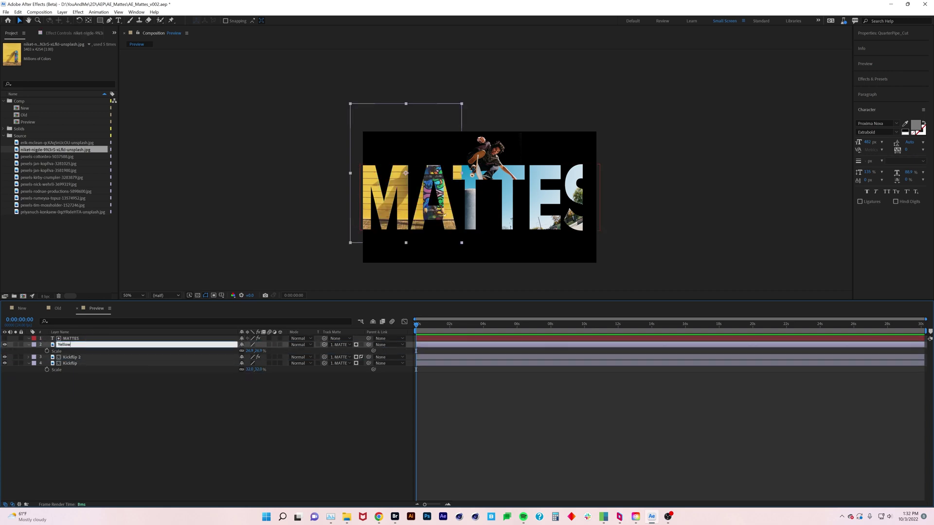
{"action": "key", "text": "Return"}
{"action": "key", "text": "ctrl+d"}
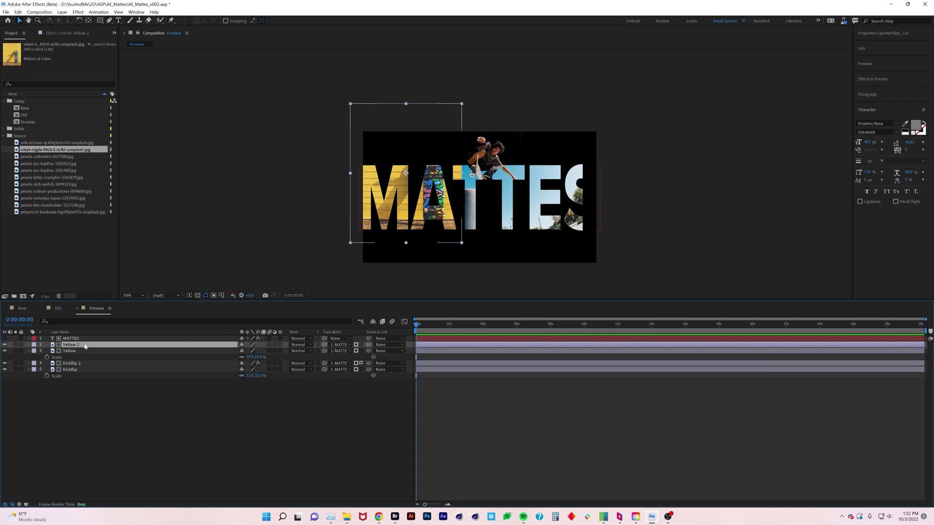
{"action": "key", "text": "period"}
Remove a trial rectangle mask from Yellow 2 and invert its text matte.
{"action": "key", "text": "q"}
{"action": "left_click_drag", "start_coordinate": [348, 109], "coordinate": [408, 199]}
{"action": "left_click", "coordinate": [75, 351]}
{"action": "key", "text": "Delete"}
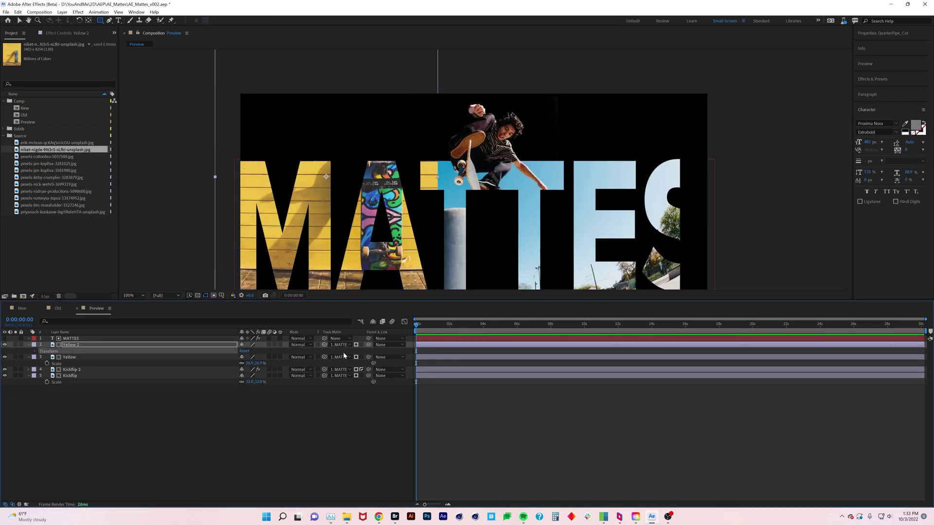
{"action": "left_click", "coordinate": [361, 345]}
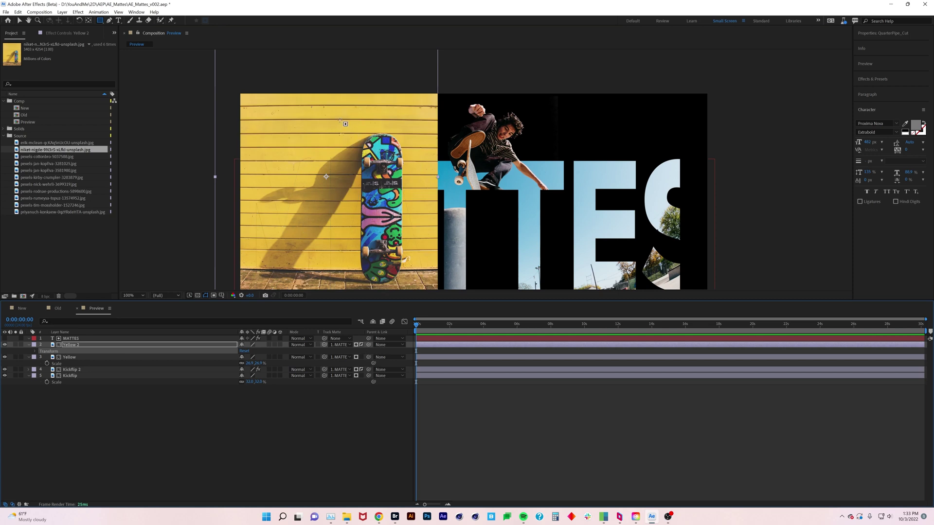
Draw a Pen mask around the skateboard on Yellow 2 and tighten its right edge.
{"action": "key", "text": "g"}
{"action": "left_click", "coordinate": [360, 190]}
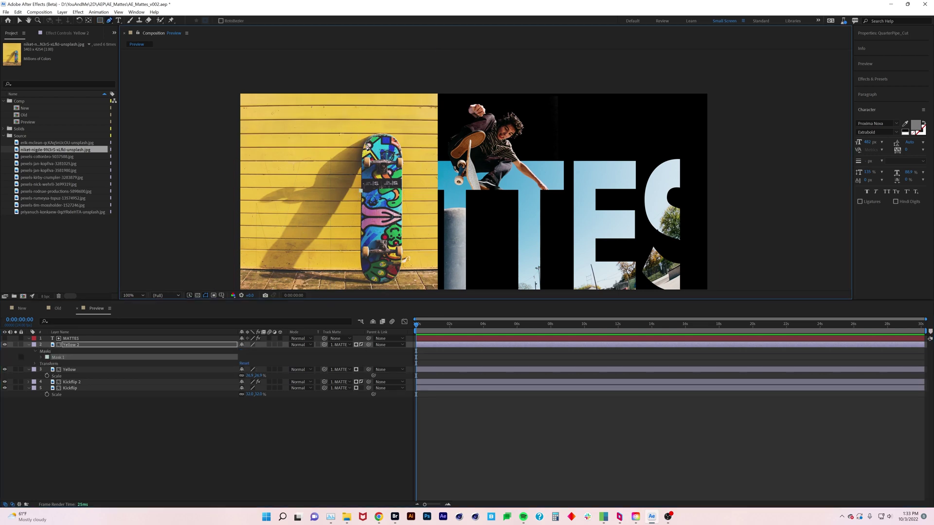
{"action": "left_click", "coordinate": [365, 144]}
{"action": "left_click", "coordinate": [383, 136]}
{"action": "left_click", "coordinate": [362, 190]}
{"action": "key", "text": "v"}
{"action": "left_click_drag", "start_coordinate": [404, 165], "coordinate": [403, 140]}
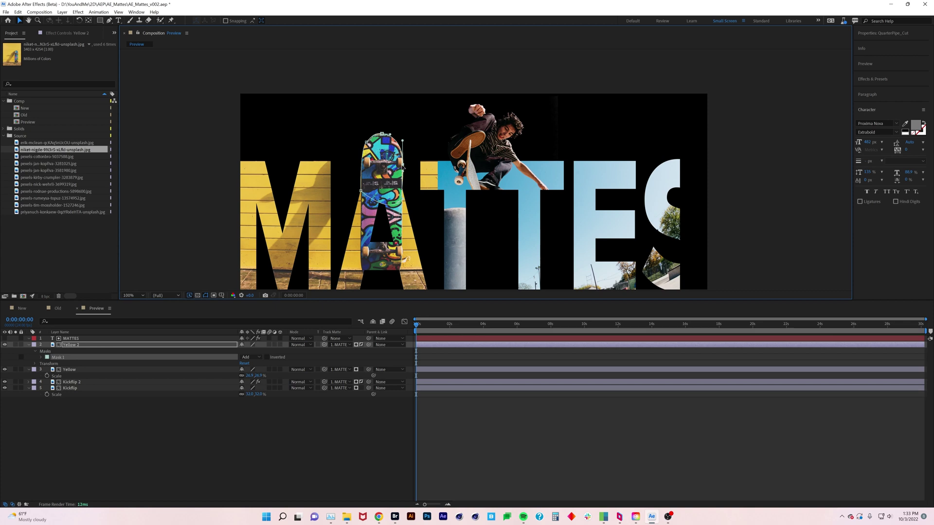
Return the view to 50% and collapse every layer's properties.
{"action": "left_click", "coordinate": [131, 424]}
{"action": "key", "text": "comma"}
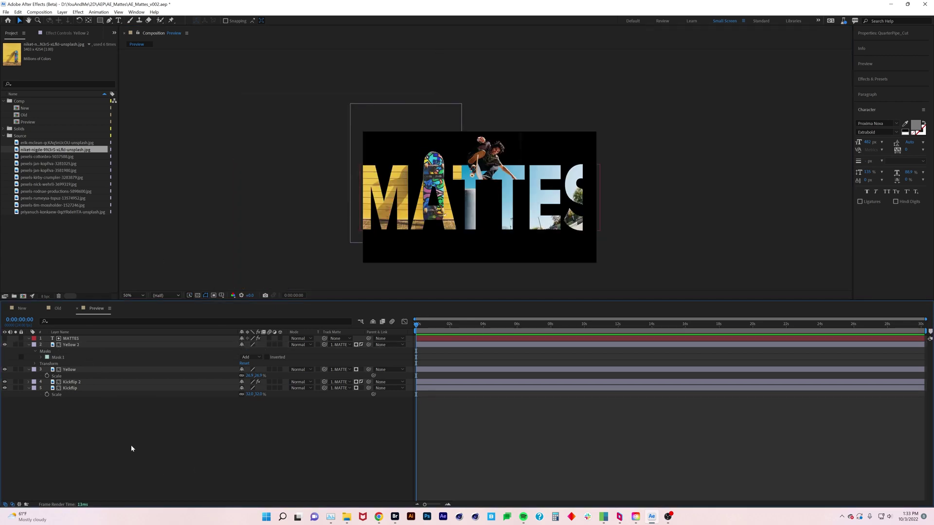
{"action": "left_click", "coordinate": [68, 351]}
{"action": "key", "text": "ctrl+a"}
{"action": "key", "text": "ctrl+grave"}
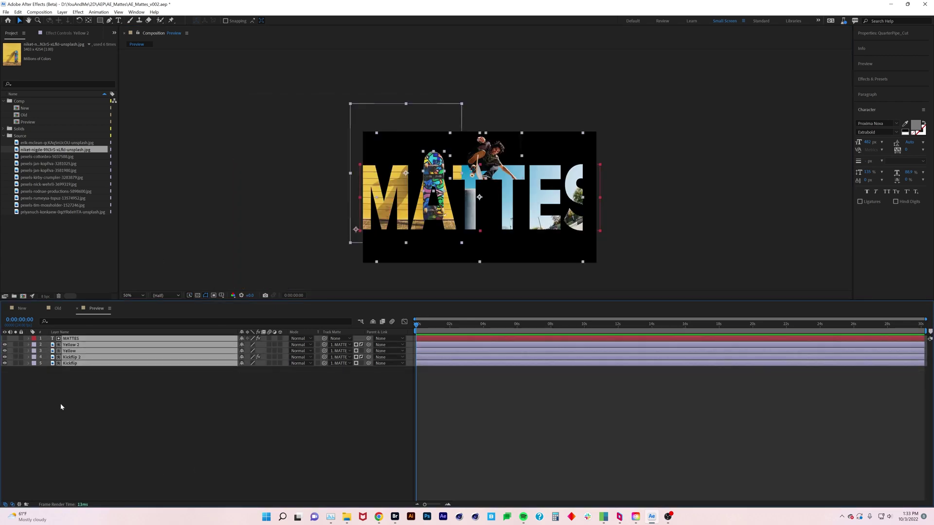
{"action": "left_click", "coordinate": [73, 339]}
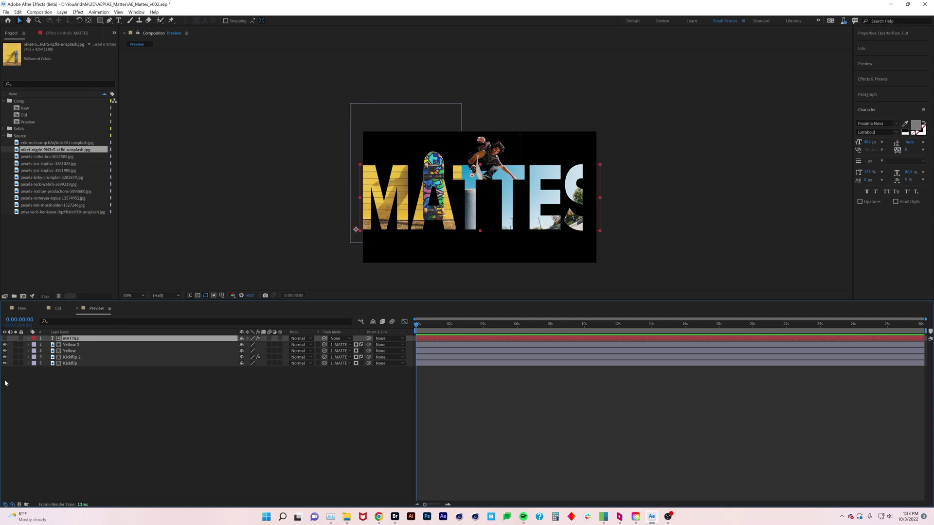
In the Old composition, scale the MATTES text matte to 63% and reveal MATTES 9's Scale.
{"action": "left_click", "coordinate": [59, 309]}
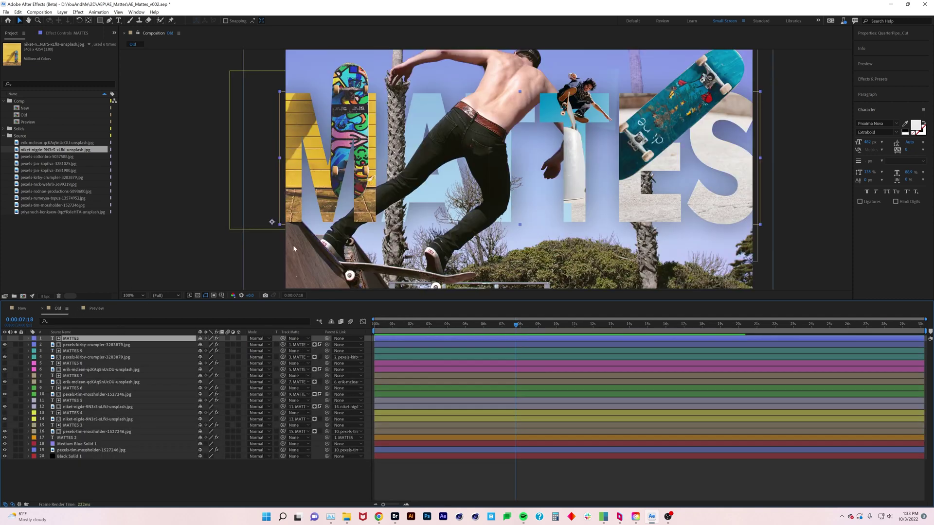
{"action": "left_click", "coordinate": [71, 350]}
{"action": "left_click", "coordinate": [76, 341]}
{"action": "key", "text": "s"}
{"action": "left_click_drag", "start_coordinate": [214, 345], "coordinate": [185, 375]}
{"action": "left_click", "coordinate": [222, 358]}
{"action": "key", "text": "s"}
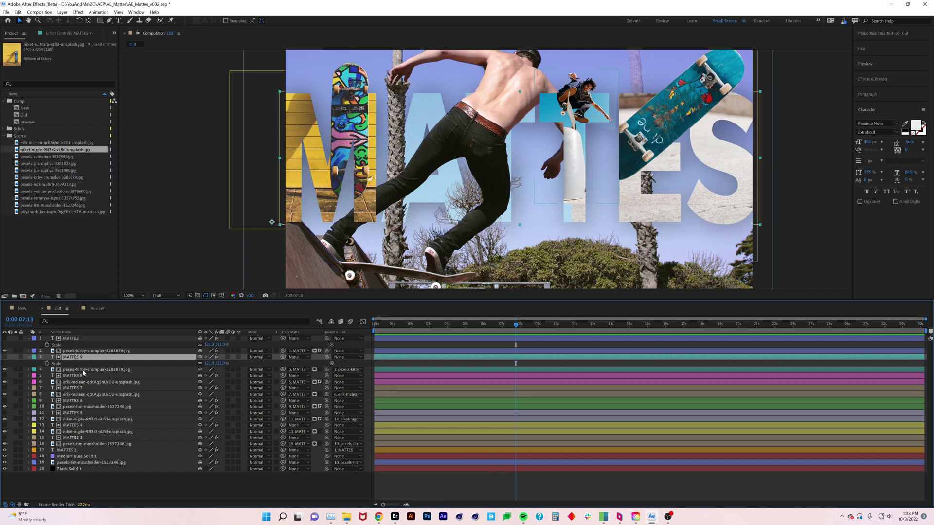
Retype the MATTES 9 text as SKATE, then undo it.
{"action": "double_click", "coordinate": [71, 359]}
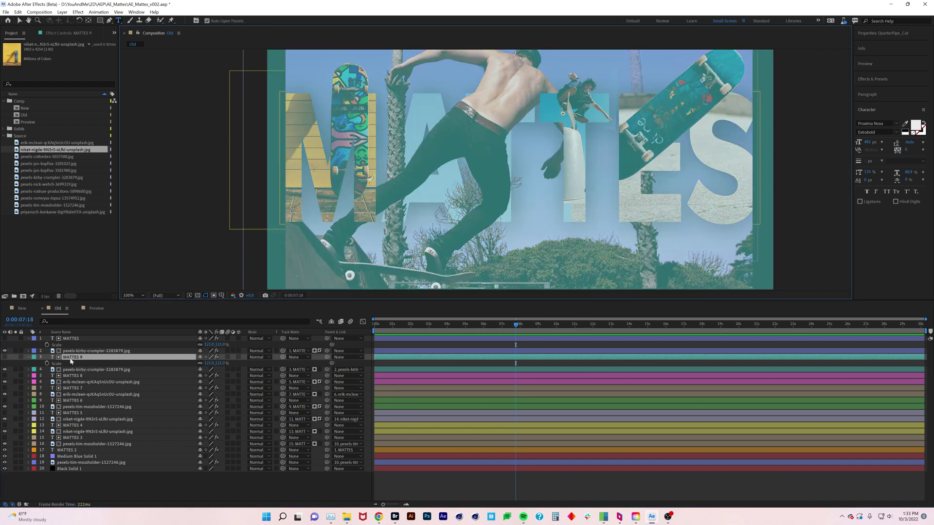
{"action": "type", "text": "SKATE"}
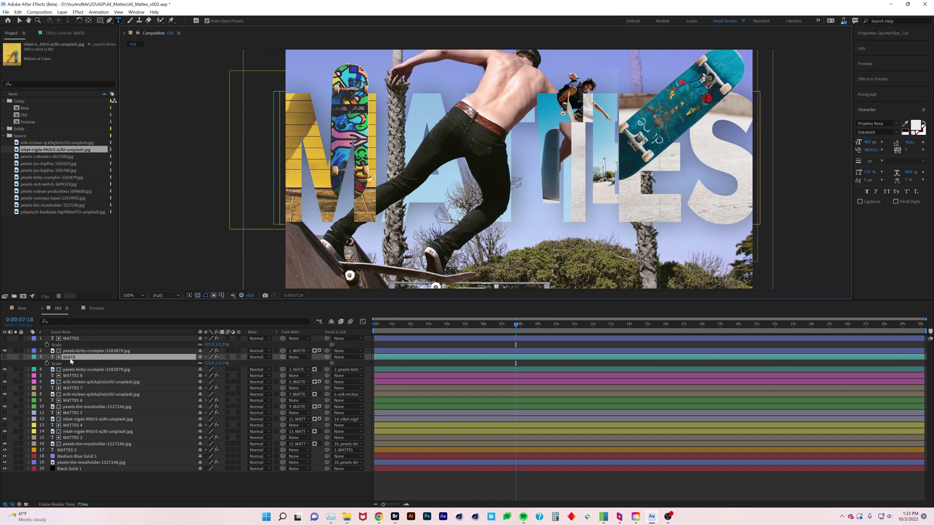
{"action": "key", "text": "ctrl+z"}
In the Preview composition, change the text to SKATE and shift Yellow 2 slightly left.
{"action": "left_click", "coordinate": [94, 308]}
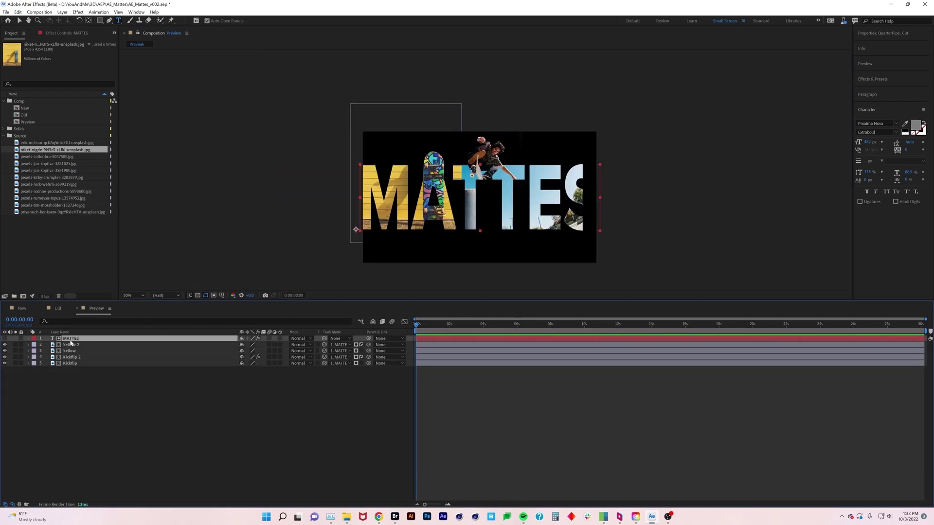
{"action": "type", "text": "KATE"}
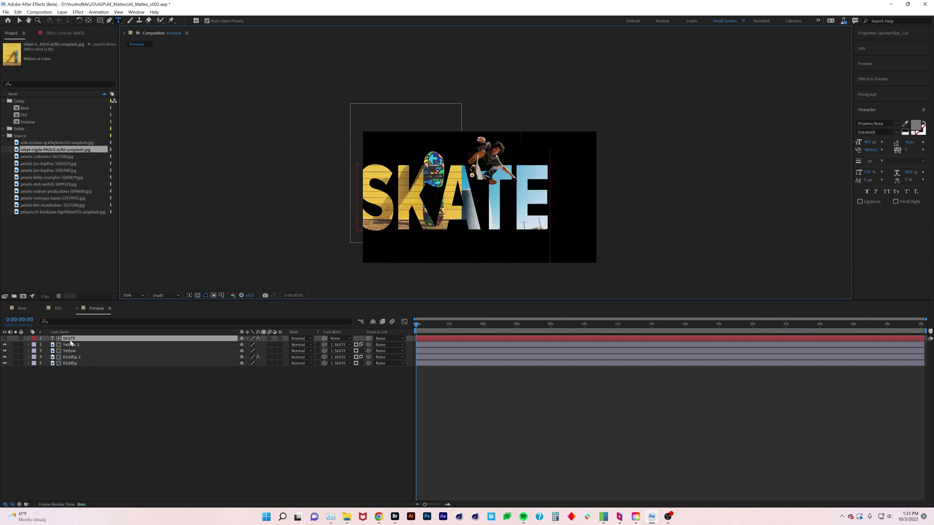
{"action": "type", "text": "v"}
{"action": "left_click_drag", "start_coordinate": [439, 171], "coordinate": [398, 154]}
{"action": "left_click", "coordinate": [418, 155], "text": "shift"}
{"action": "left_click", "coordinate": [305, 408]}
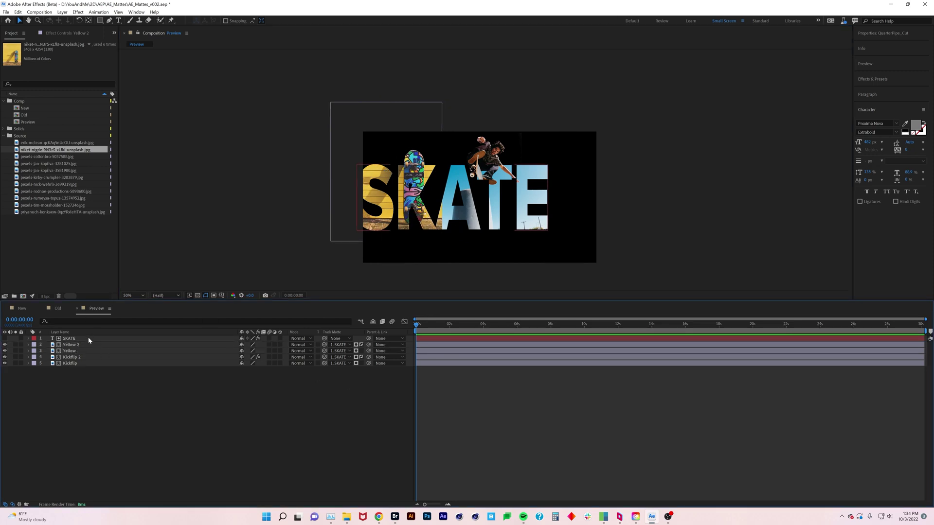
Move the whole design right and down, then view at 100% in a larger viewer.
{"action": "left_click", "coordinate": [491, 210]}
{"action": "key", "text": "ctrl+a"}
{"action": "left_click_drag", "start_coordinate": [456, 205], "coordinate": [479, 217]}
{"action": "left_click", "coordinate": [307, 400]}
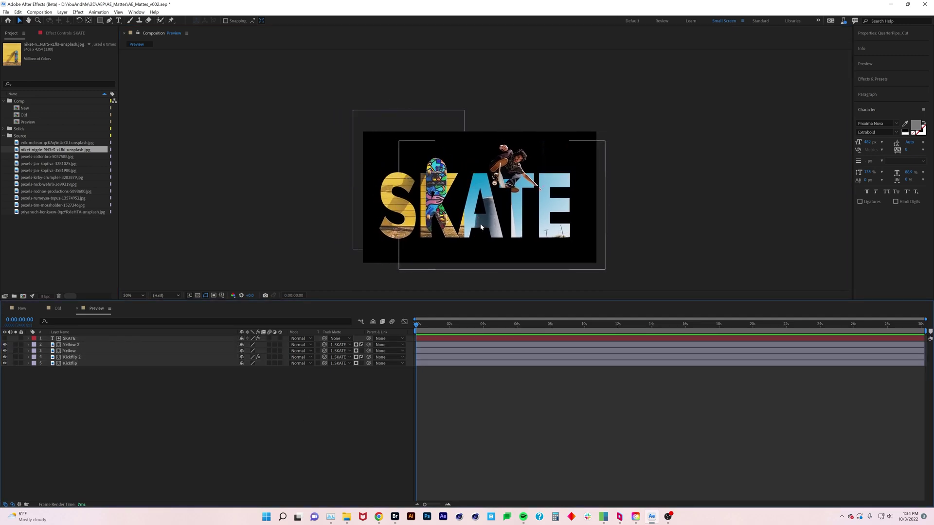
{"action": "left_click", "coordinate": [71, 339]}
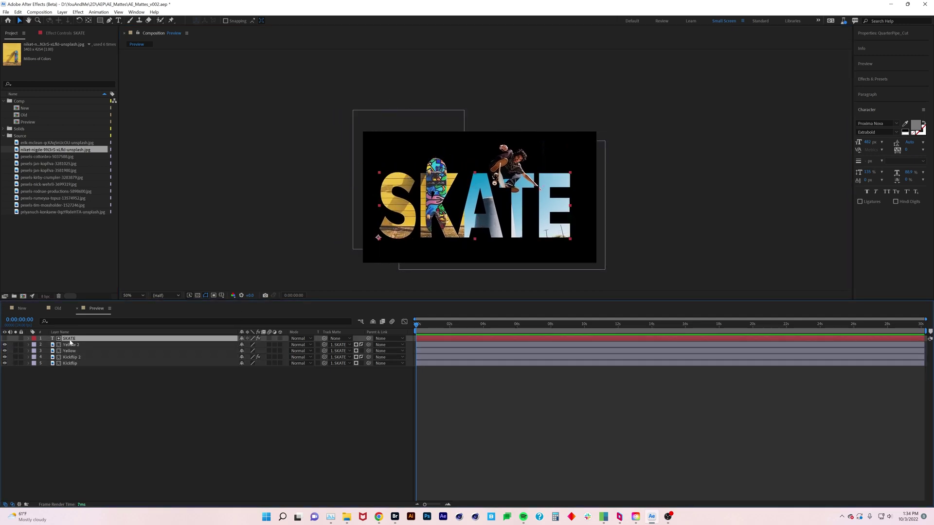
{"action": "key", "text": "period"}
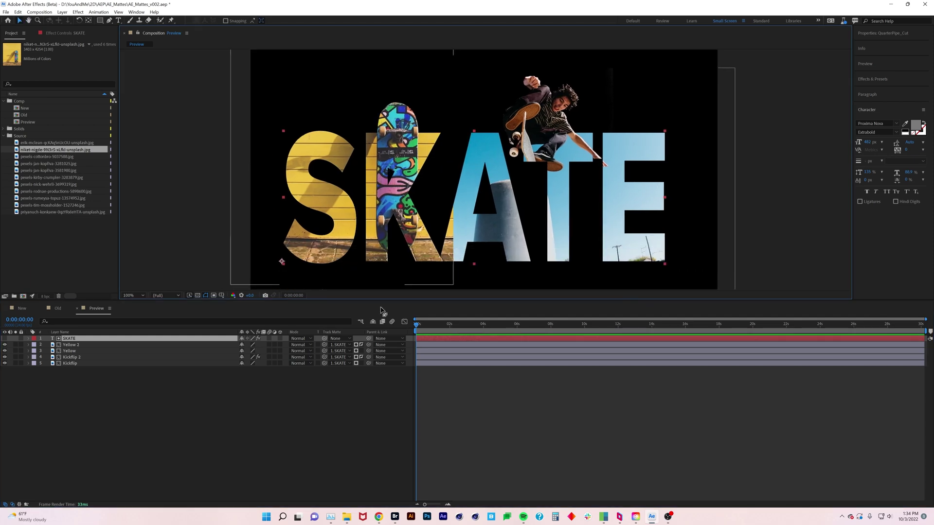
{"action": "left_click_drag", "start_coordinate": [381, 301], "coordinate": [381, 356]}
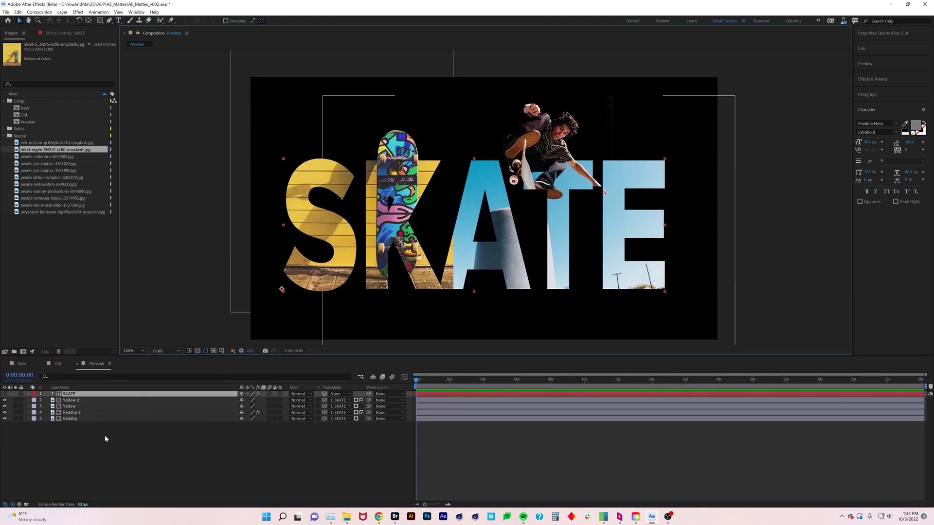
Turn Roughen Edges on for the SKATE text in Effect Controls, then switch it off.
{"action": "left_click", "coordinate": [74, 395]}
{"action": "left_click", "coordinate": [65, 33]}
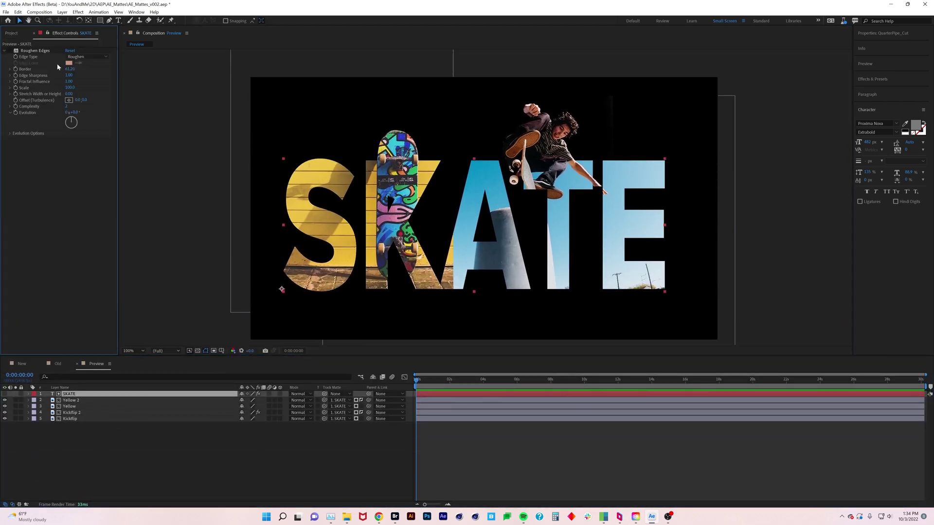
{"action": "left_click", "coordinate": [11, 50]}
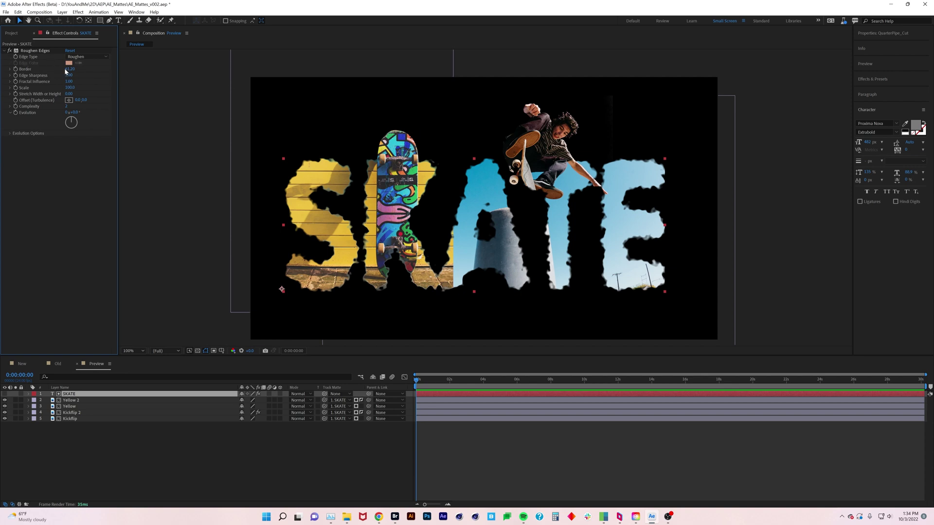
{"action": "left_click", "coordinate": [29, 51]}
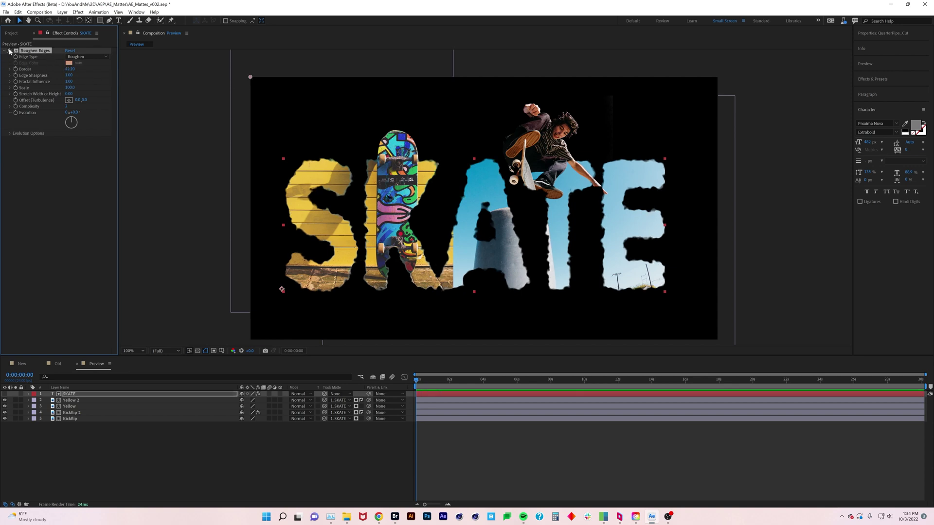
{"action": "left_click", "coordinate": [10, 50]}
{"action": "left_click", "coordinate": [103, 444]}
{"action": "left_click", "coordinate": [69, 395]}
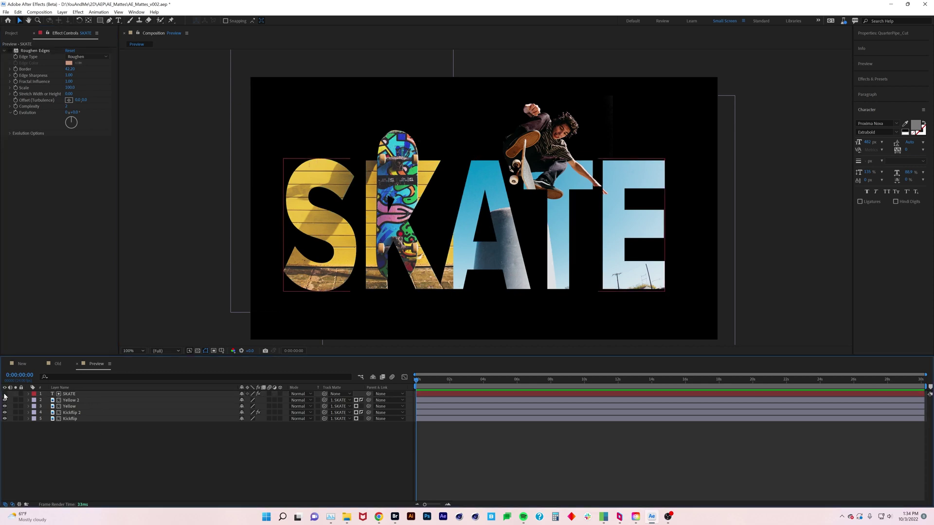
Solo the SKATE text and draw a rectangle mask over KATE, leaving out the S.
{"action": "left_click", "coordinate": [16, 394]}
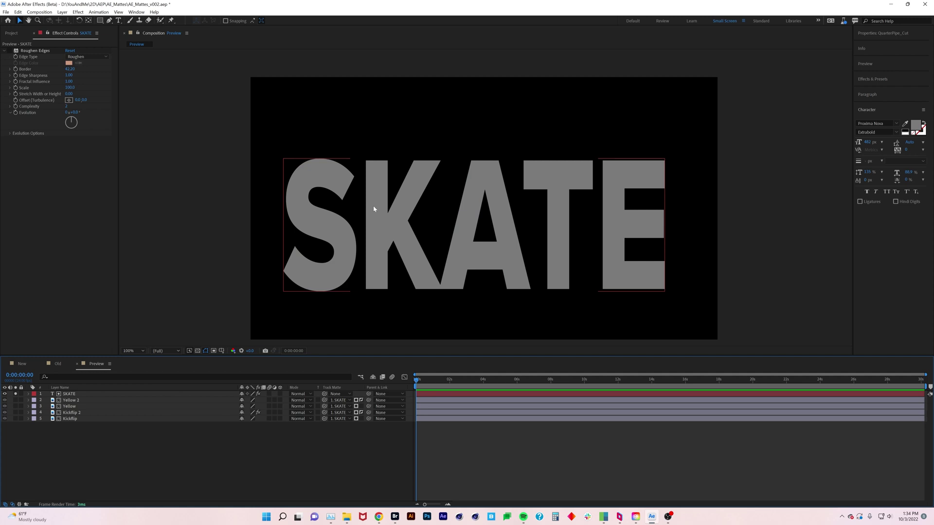
{"action": "key", "text": "q"}
{"action": "left_click_drag", "start_coordinate": [364, 101], "coordinate": [378, 127]}
{"action": "key", "text": "ctrl+z"}
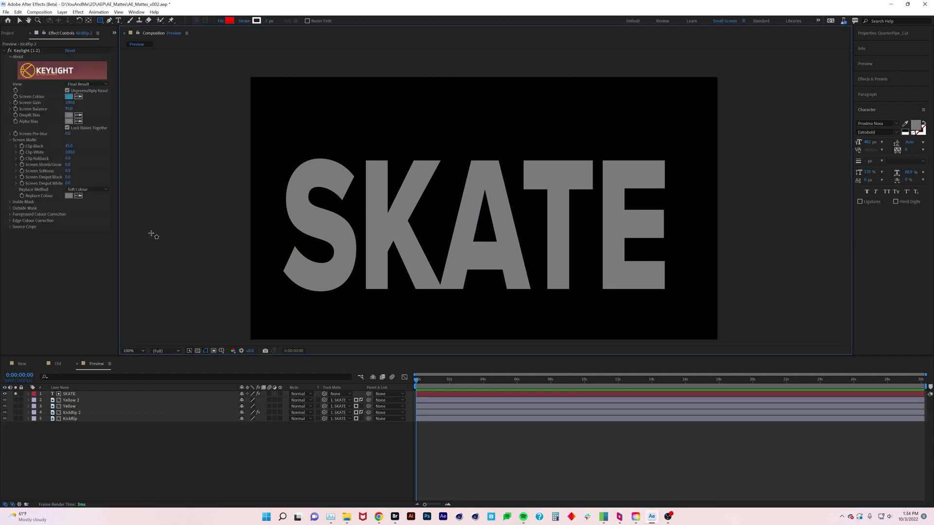
{"action": "left_click_drag", "start_coordinate": [137, 44], "coordinate": [149, 230]}
{"action": "left_click", "coordinate": [58, 395]}
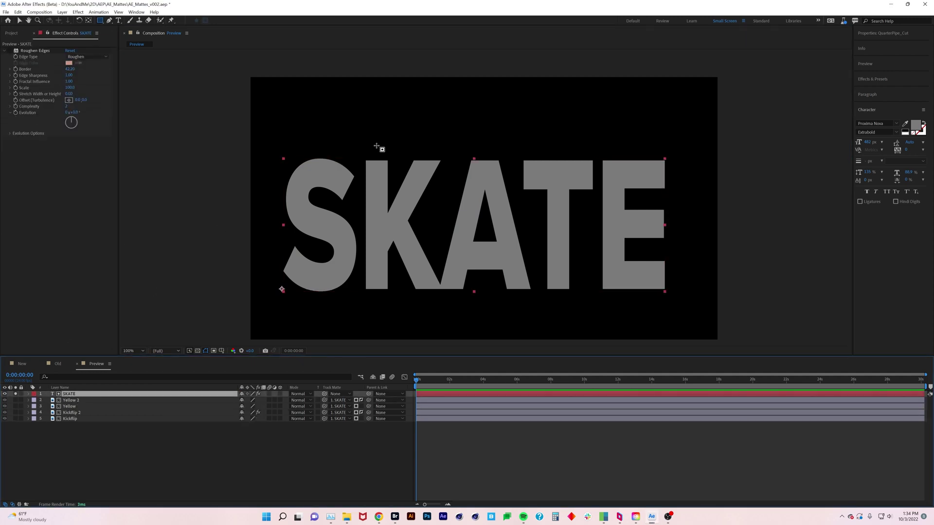
{"action": "mouse_move", "coordinate": [376, 138]}
{"action": "left_mouse_down"}
{"action": "mouse_move", "coordinate": [510, 271]}
{"action": "mouse_move", "coordinate": [609, 313]}
{"action": "mouse_move", "coordinate": [697, 299]}
{"action": "left_mouse_up"}
Unsolo SKATE, feather the mask to 513 pixels and slant its bottom-left corner left.
{"action": "left_click", "coordinate": [104, 440]}
{"action": "left_click", "coordinate": [69, 395]}
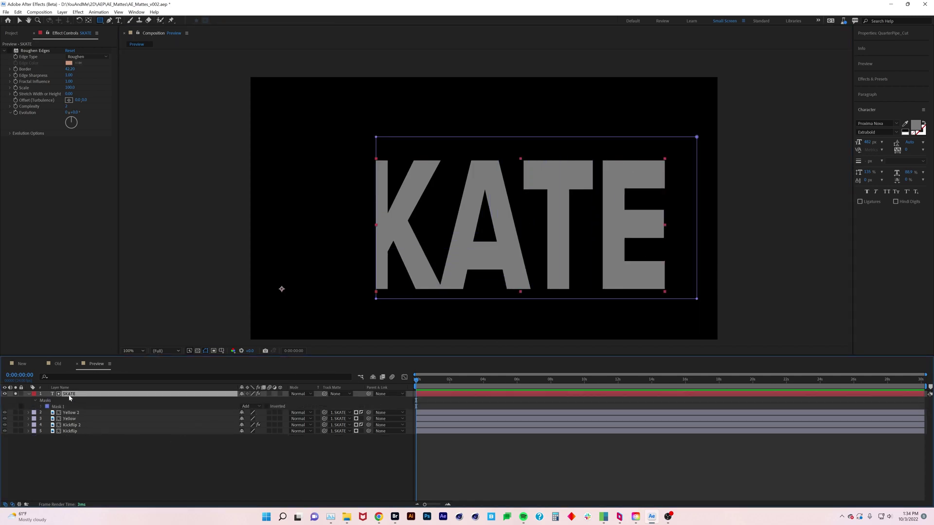
{"action": "left_click", "coordinate": [16, 394]}
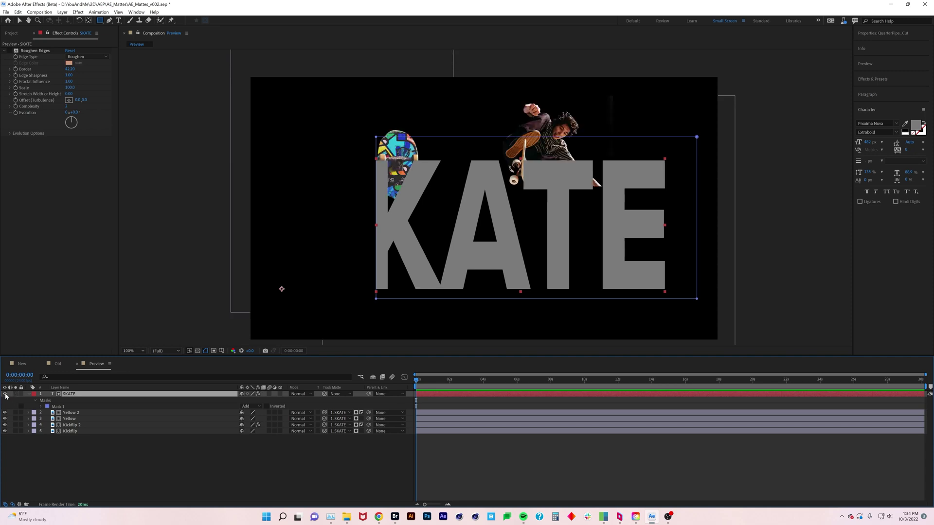
{"action": "left_click", "coordinate": [5, 394]}
{"action": "left_click", "coordinate": [213, 468]}
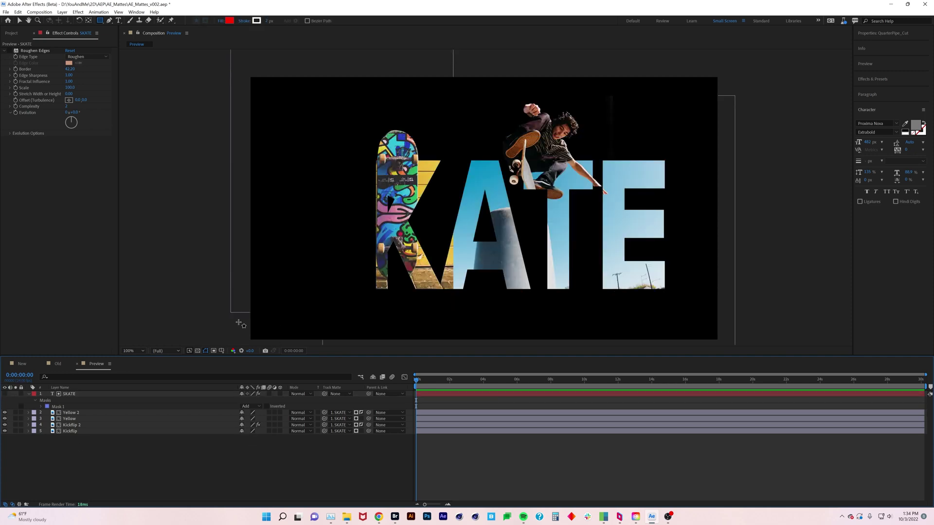
{"action": "left_click", "coordinate": [69, 394]}
{"action": "key", "text": "f"}
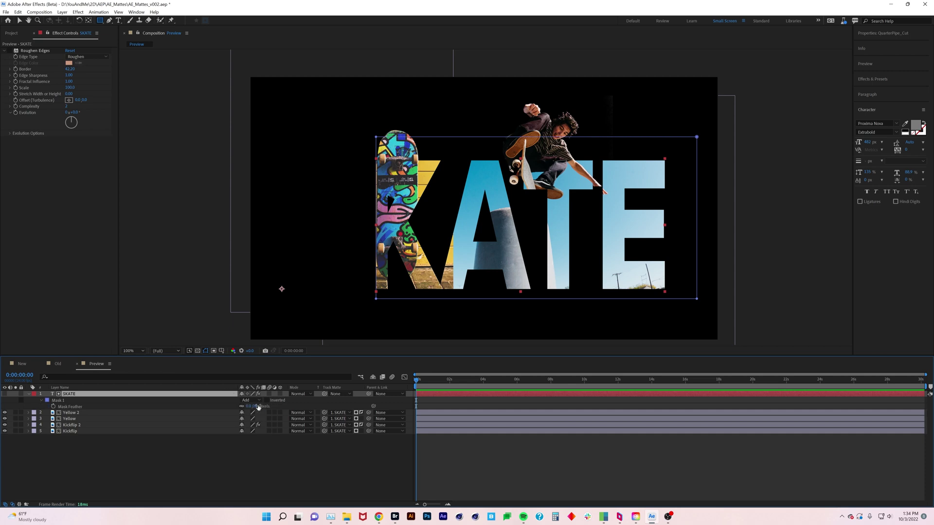
{"action": "left_click_drag", "start_coordinate": [256, 407], "coordinate": [312, 300]}
{"action": "key", "text": "v"}
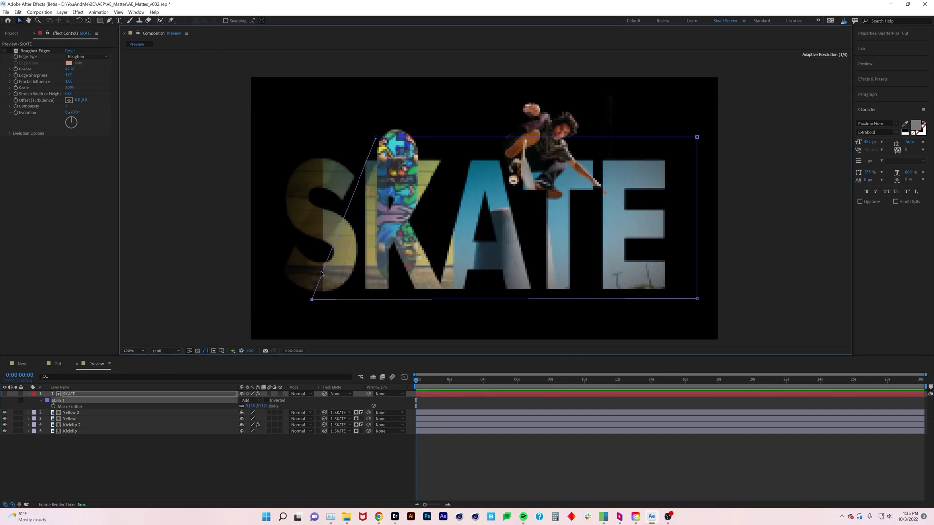
{"action": "left_click", "coordinate": [63, 395]}
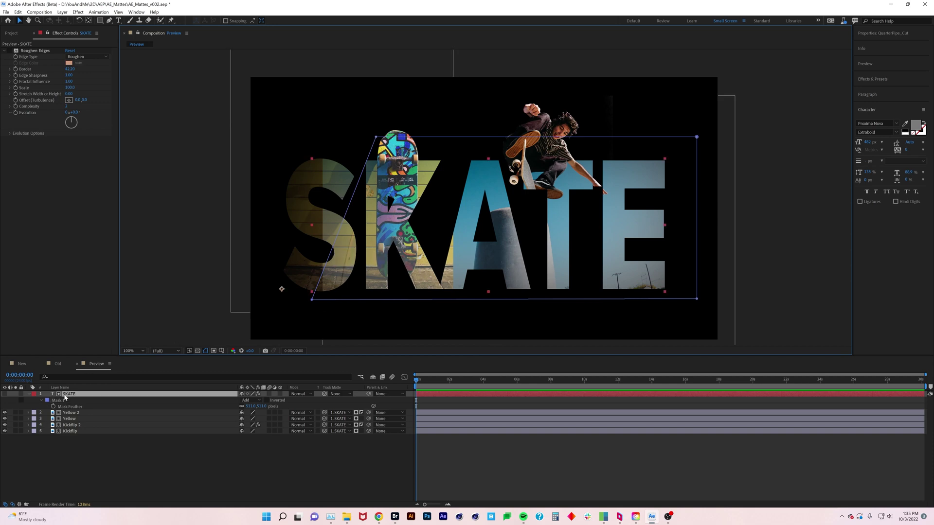
Keyframe SKATE's position so it slides right to 407.7 by about 4 seconds, then preview.
{"action": "key", "text": "p"}
{"action": "left_click", "coordinate": [46, 400]}
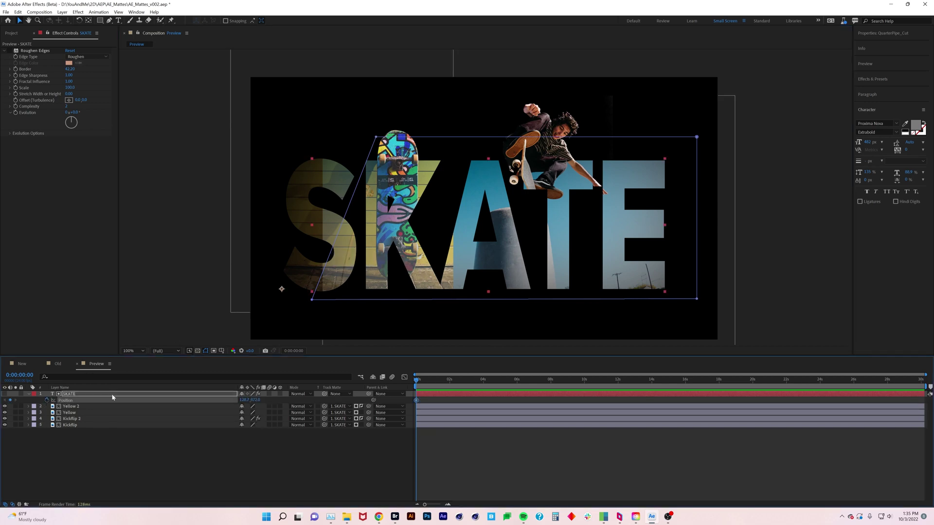
{"action": "left_click_drag", "start_coordinate": [428, 385], "coordinate": [491, 382]}
{"action": "left_click_drag", "start_coordinate": [246, 400], "coordinate": [418, 401]}
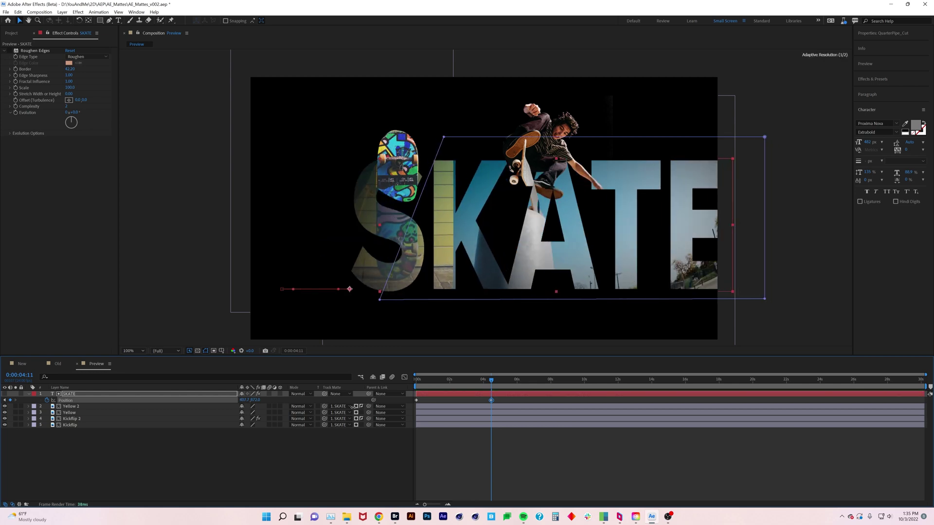
{"action": "left_click", "coordinate": [343, 462]}
{"action": "key", "text": "space"}
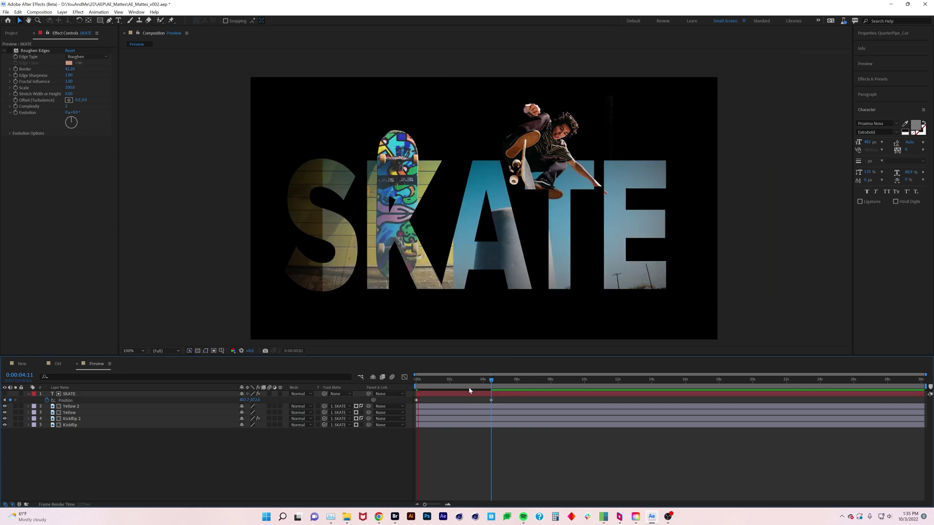
{"action": "key", "text": "space"}
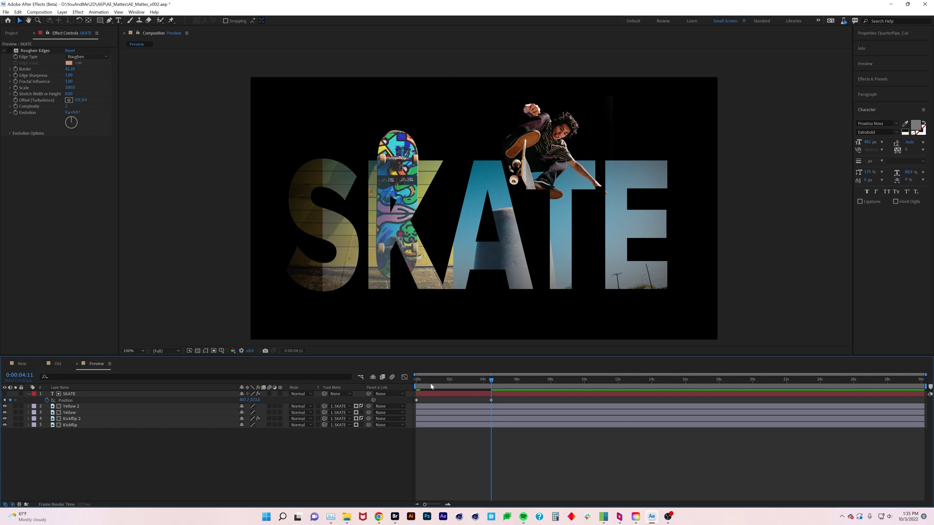
Move the end keyframe to 0:00:01:04, return to the start, and delete the SKATE mask.
{"action": "left_click", "coordinate": [430, 384]}
{"action": "left_click_drag", "start_coordinate": [490, 401], "coordinate": [437, 401]}
{"action": "key", "text": "Home"}
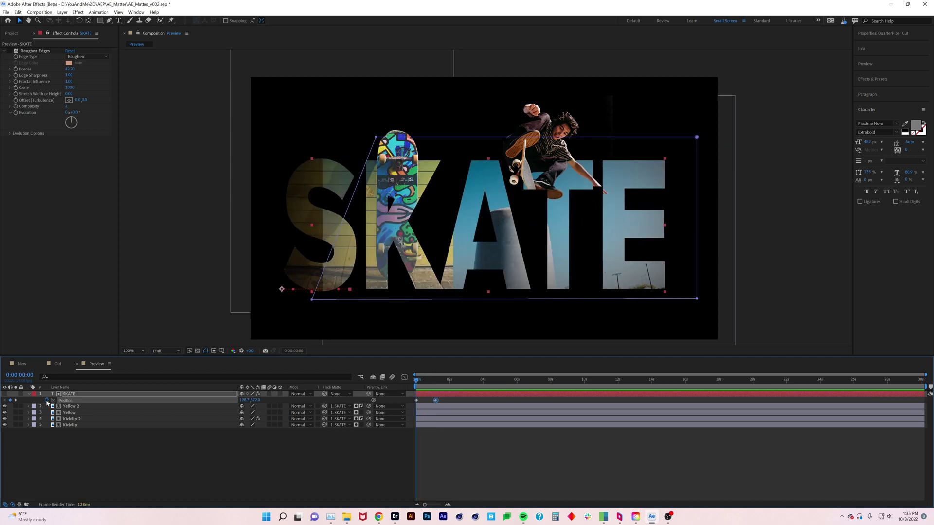
{"action": "key", "text": "m"}
{"action": "key", "text": "Delete"}
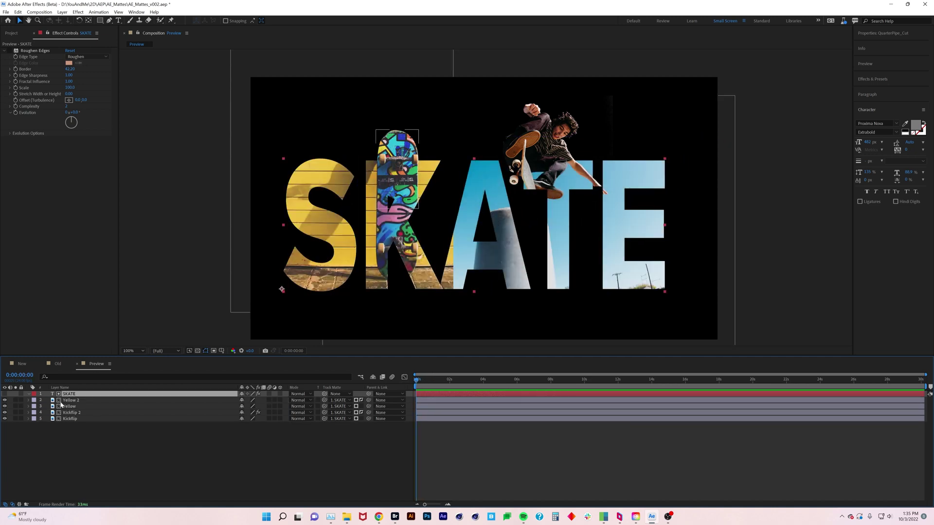
Add a dark grey solid and cut it with a five-point star mask.
{"action": "left_click", "coordinate": [102, 433]}
{"action": "key", "text": "ctrl+y"}
{"action": "left_click", "coordinate": [485, 325]}
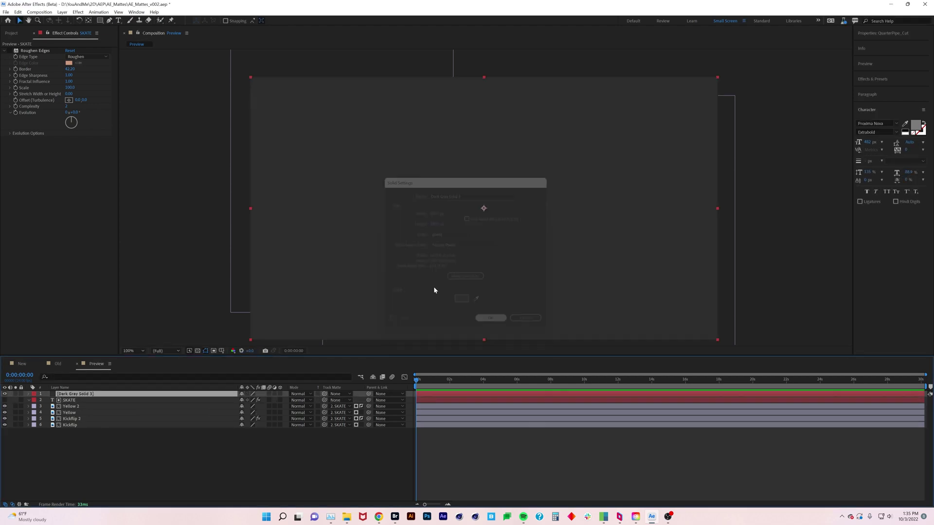
{"action": "left_click_drag", "start_coordinate": [100, 21], "coordinate": [132, 55]}
{"action": "left_click_drag", "start_coordinate": [392, 146], "coordinate": [540, 85]}
{"action": "key", "text": "v"}
{"action": "double_click", "coordinate": [391, 227]}
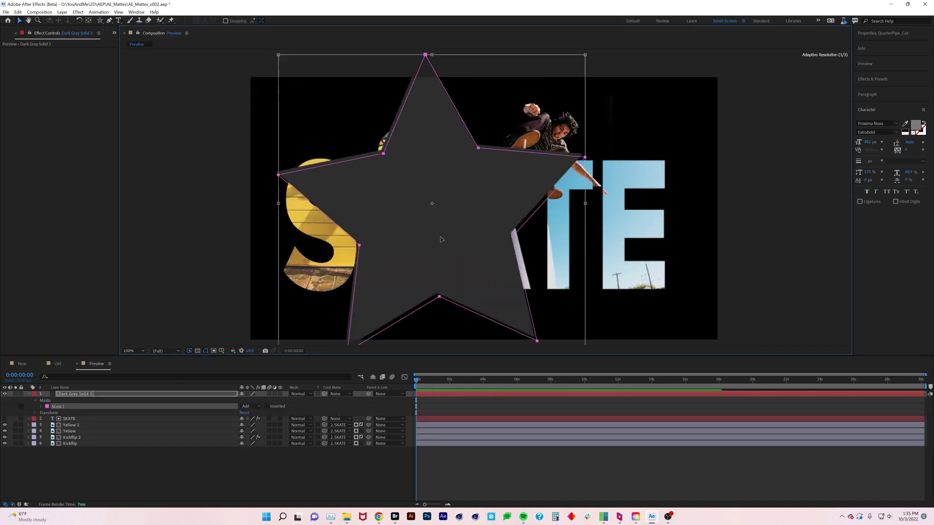
Solo the grey SKATE text layer.
{"action": "left_click", "coordinate": [73, 418]}
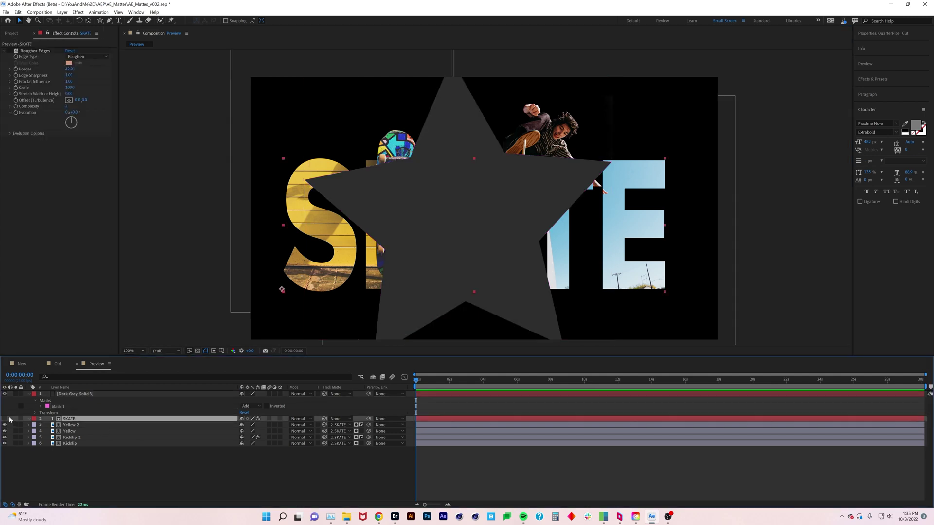
{"action": "left_click", "coordinate": [69, 425]}
{"action": "left_click", "coordinate": [69, 444], "text": "shift"}
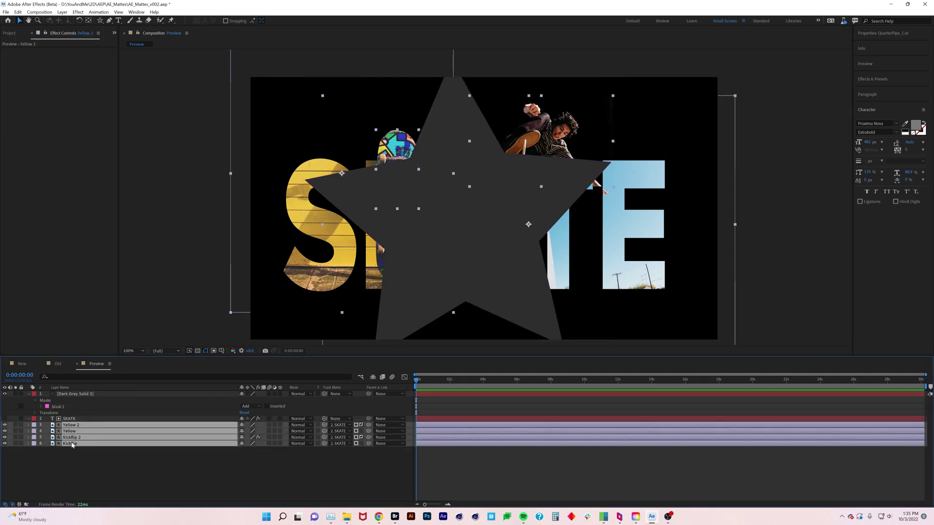
{"action": "left_click", "coordinate": [71, 463]}
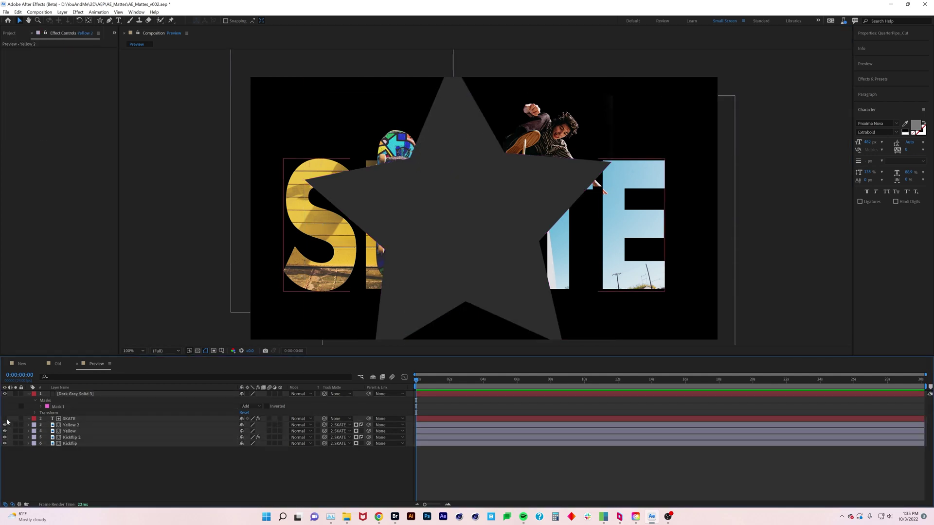
{"action": "left_click", "coordinate": [15, 418]}
{"action": "left_click", "coordinate": [73, 420]}
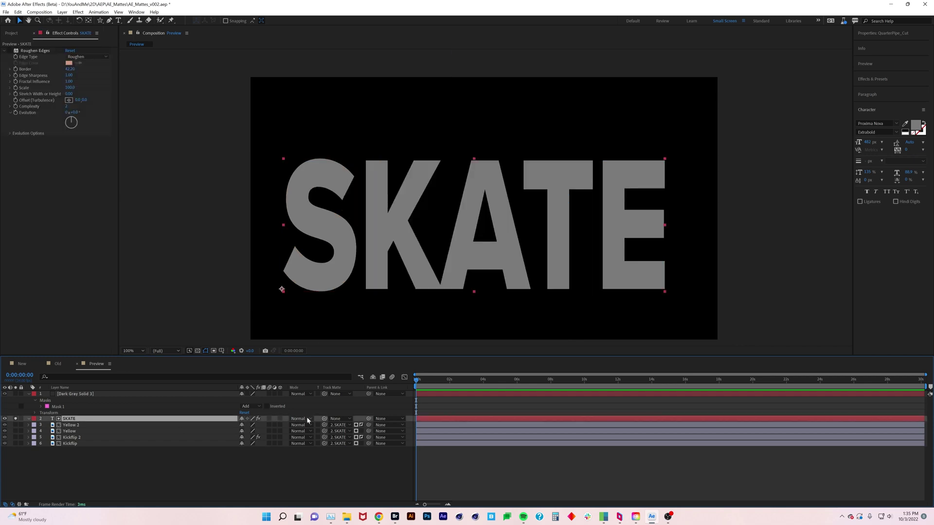
Make the star solid SKATE's track matte and rename the solid 'Star'.
{"action": "left_click", "coordinate": [339, 419]}
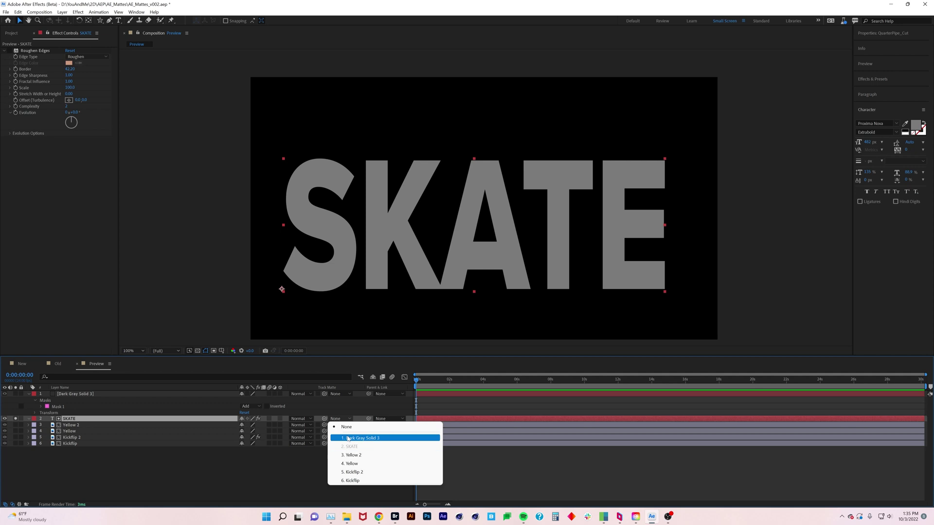
{"action": "left_click", "coordinate": [347, 439]}
{"action": "left_click", "coordinate": [73, 394]}
{"action": "key", "text": "Return"}
{"action": "type", "text": "Star"}
{"action": "key", "text": "Return"}
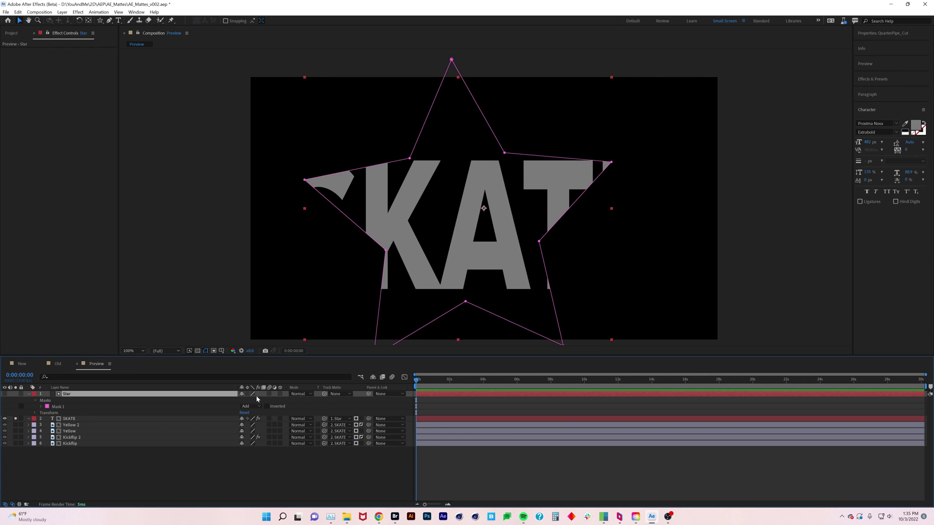
Collapse the Star layer's mask properties.
{"action": "left_click", "coordinate": [154, 490]}
{"action": "left_click", "coordinate": [77, 419]}
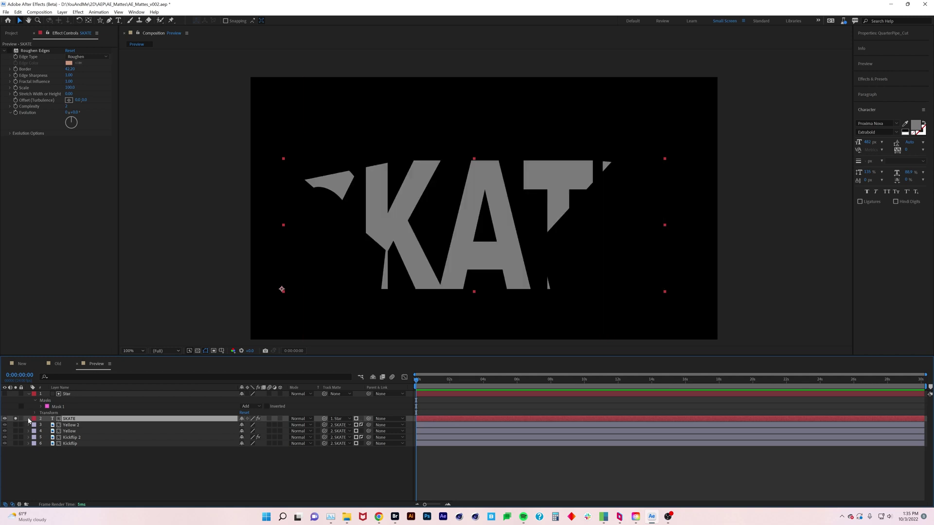
{"action": "key", "text": "ctrl+shift+a"}
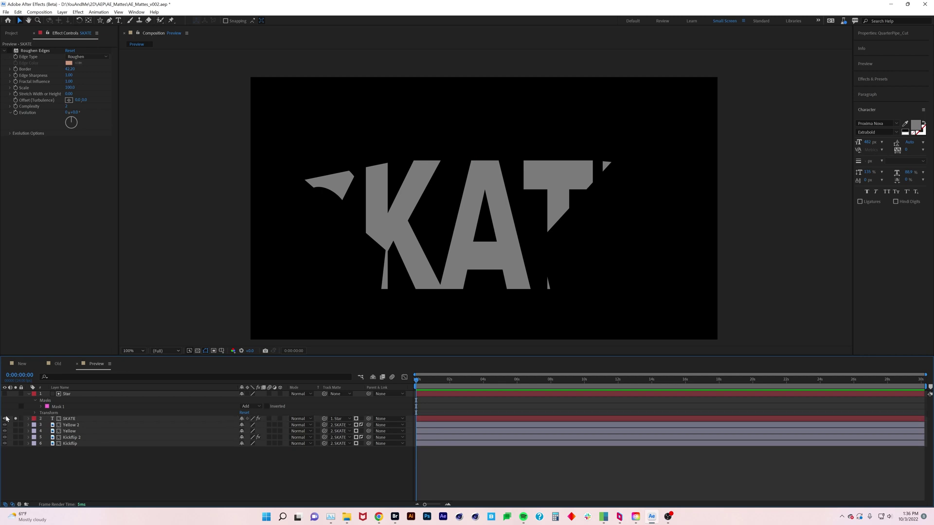
{"action": "left_click", "coordinate": [66, 394]}
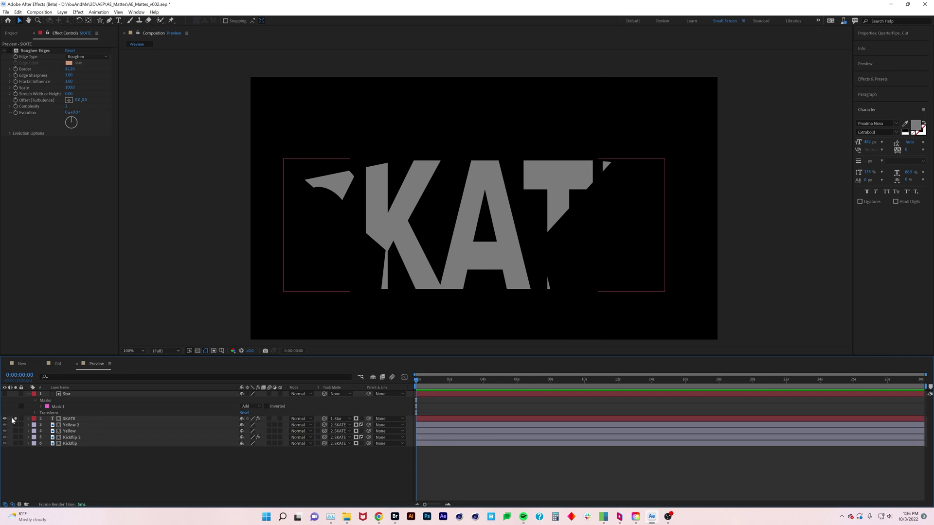
{"action": "left_click", "coordinate": [27, 394]}
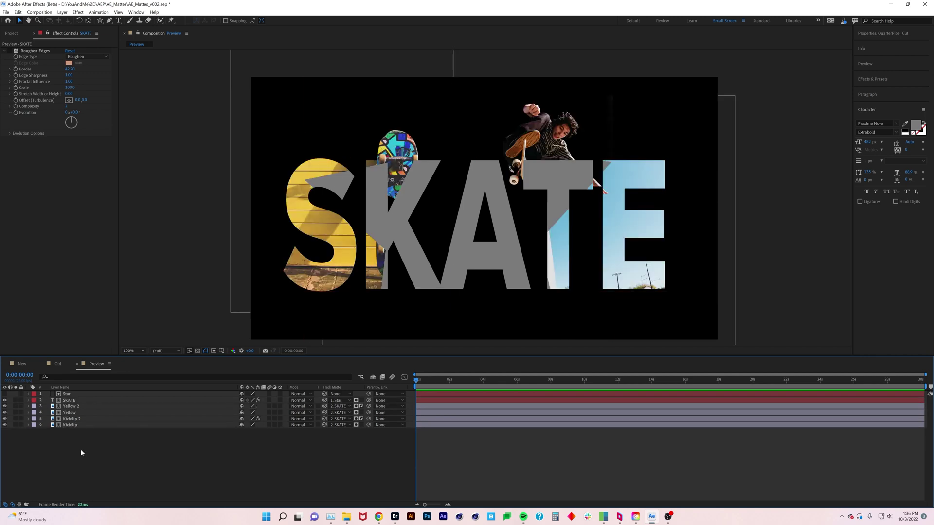
Display the Star layer's Mask Path in the timeline.
{"action": "left_click", "coordinate": [75, 394]}
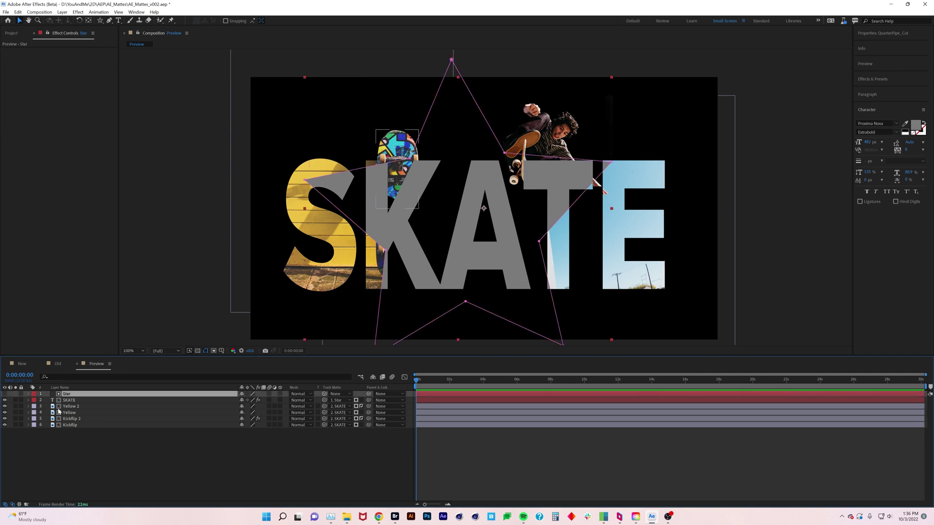
{"action": "left_click", "coordinate": [204, 457]}
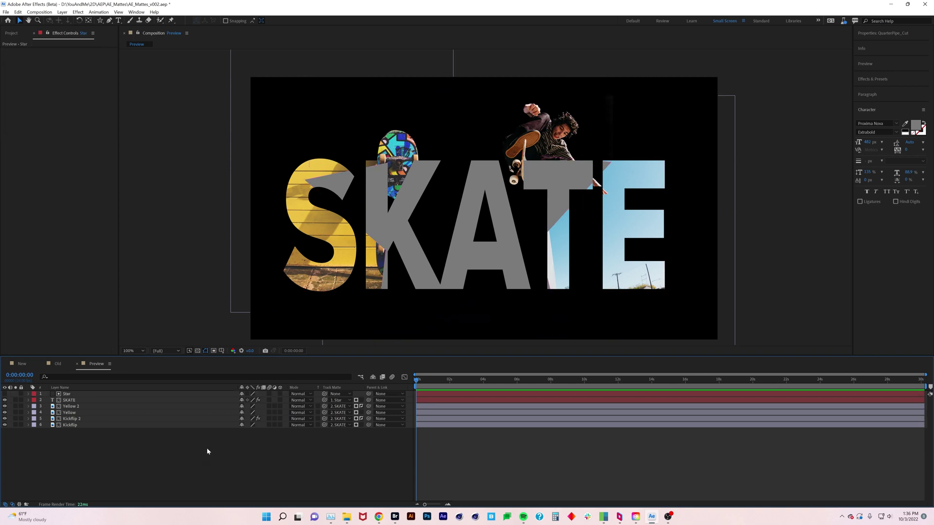
{"action": "left_click", "coordinate": [70, 394]}
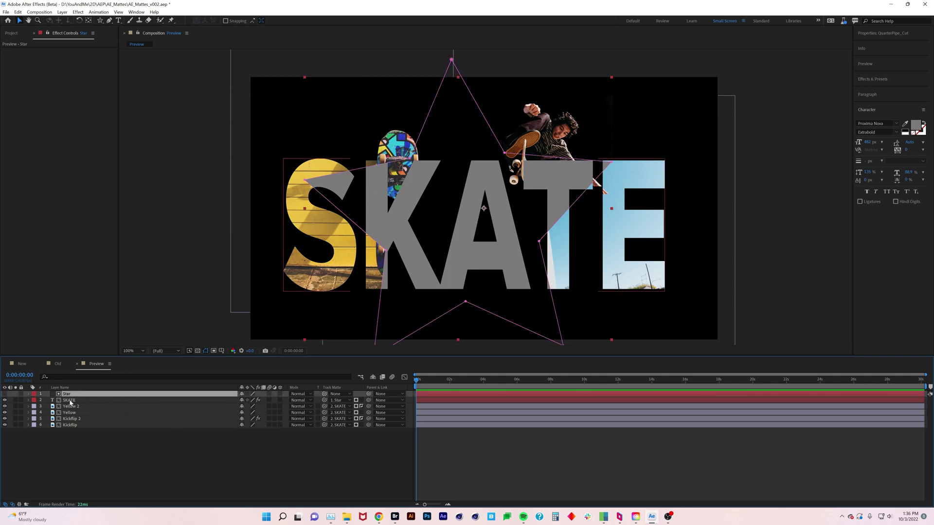
{"action": "left_click", "coordinate": [71, 401]}
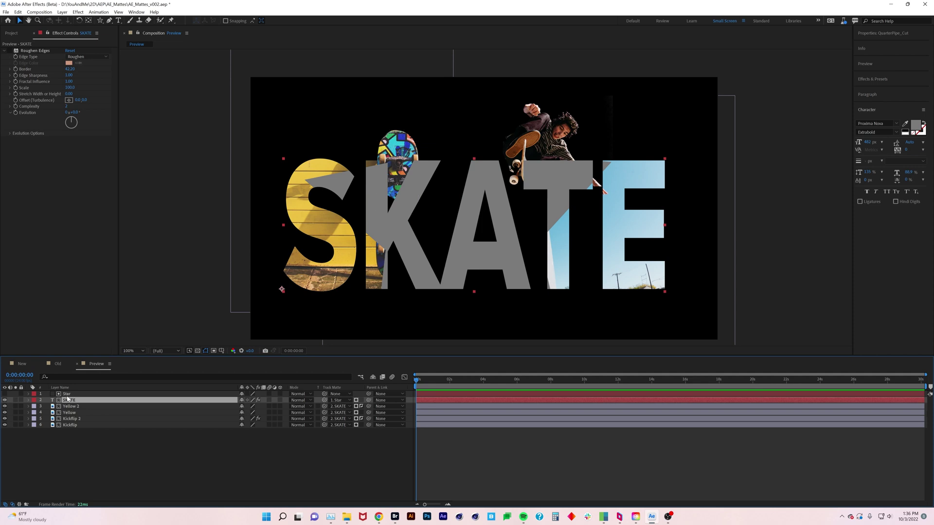
{"action": "left_click", "coordinate": [68, 394]}
{"action": "key", "text": "m"}
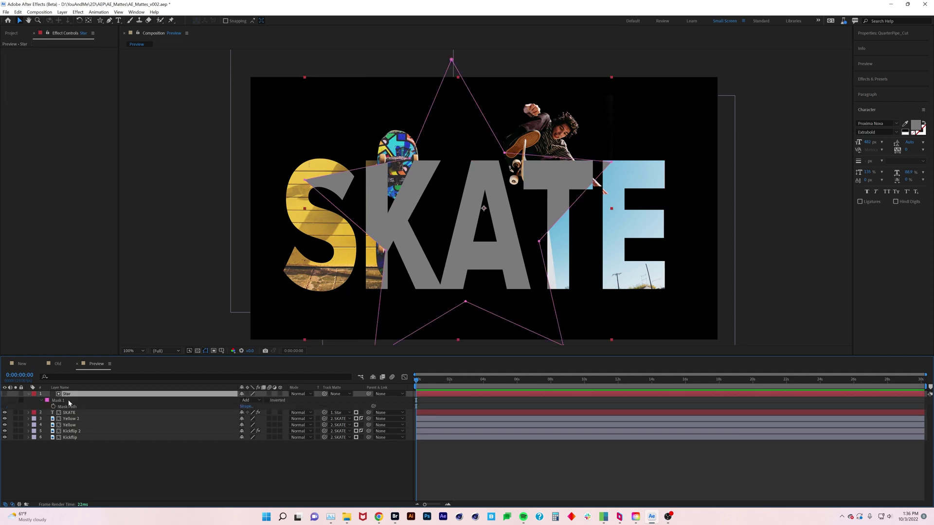
Briefly make the Star solid visible, then hide it again.
{"action": "left_click", "coordinate": [66, 412]}
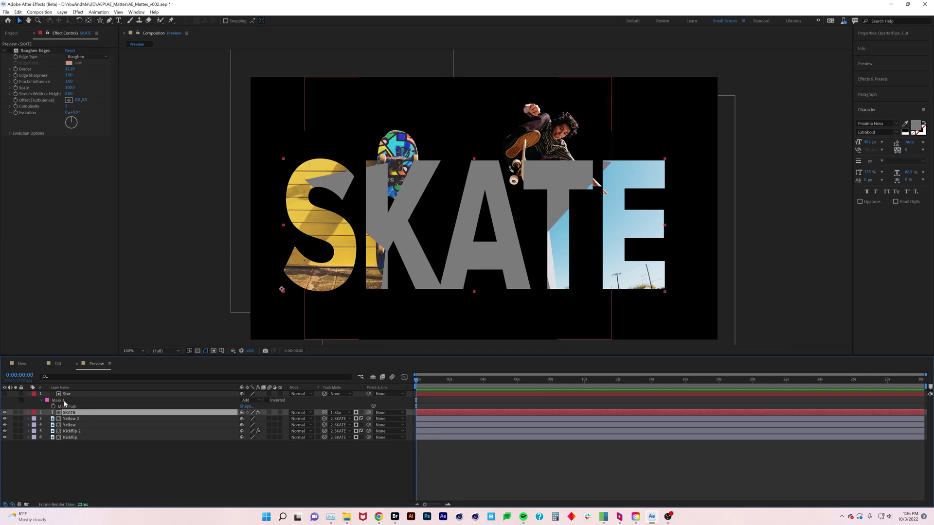
{"action": "left_click", "coordinate": [66, 395]}
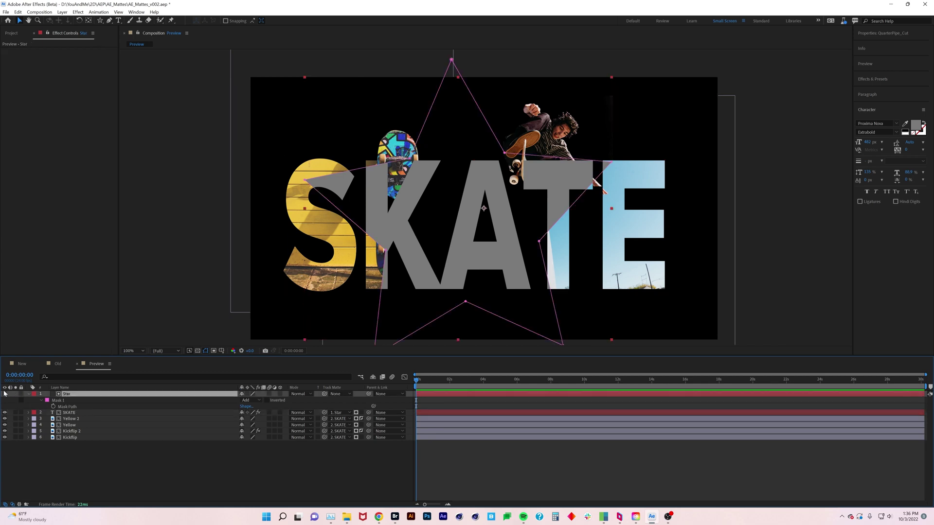
{"action": "left_click", "coordinate": [5, 394]}
{"action": "left_click", "coordinate": [5, 395]}
{"action": "left_click", "coordinate": [222, 462]}
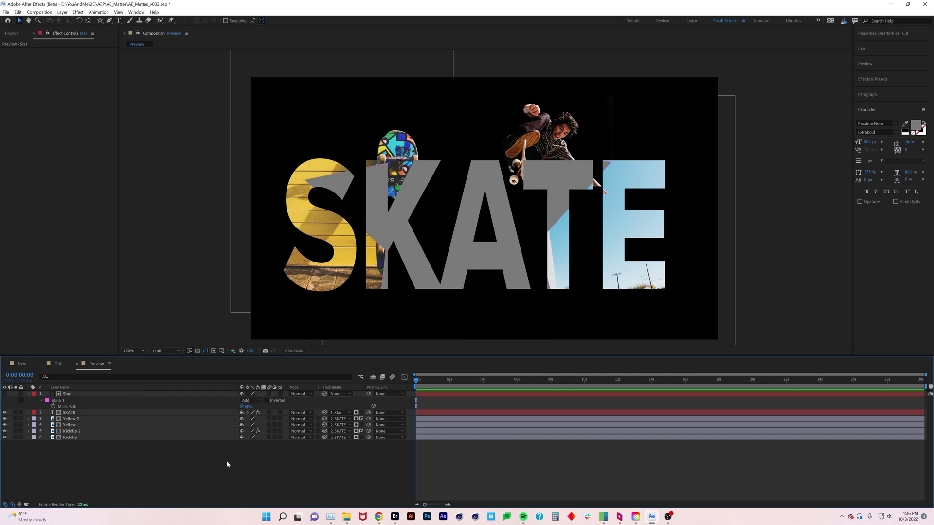
{"action": "left_click", "coordinate": [86, 396]}
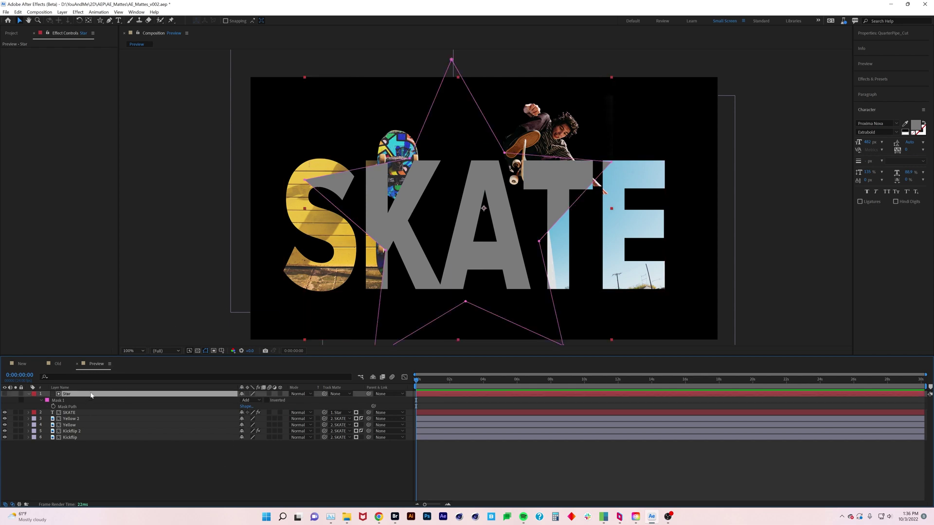
Clear SKATE's track matte, hide the grey text, then set the matte back to Star.
{"action": "left_click", "coordinate": [5, 395]}
{"action": "left_click", "coordinate": [5, 395]}
{"action": "left_click", "coordinate": [208, 451]}
{"action": "left_click", "coordinate": [342, 416]}
{"action": "left_click", "coordinate": [336, 418]}
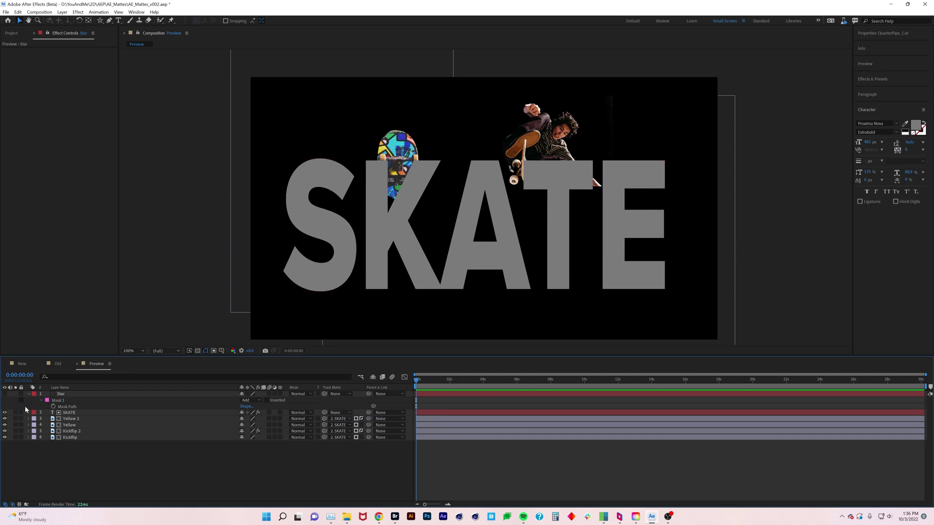
{"action": "left_click", "coordinate": [5, 413]}
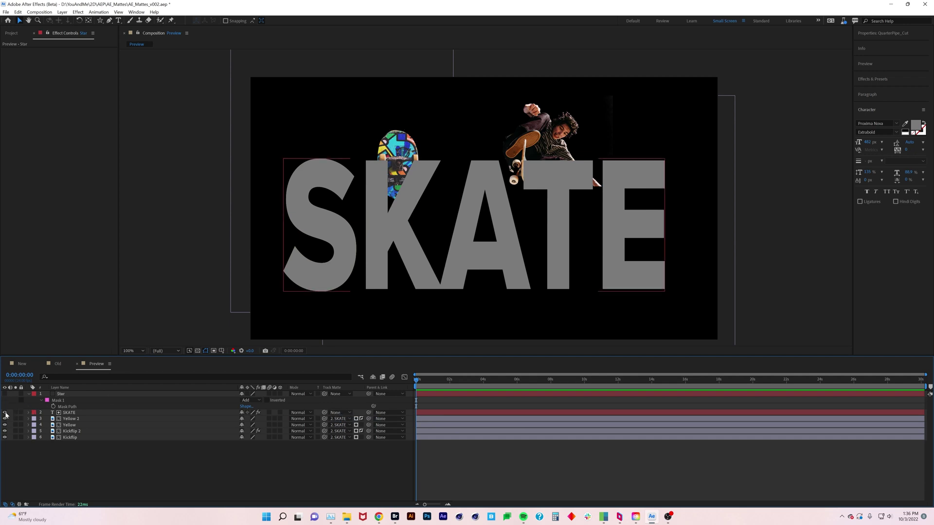
{"action": "left_click", "coordinate": [340, 413]}
{"action": "left_click", "coordinate": [343, 430]}
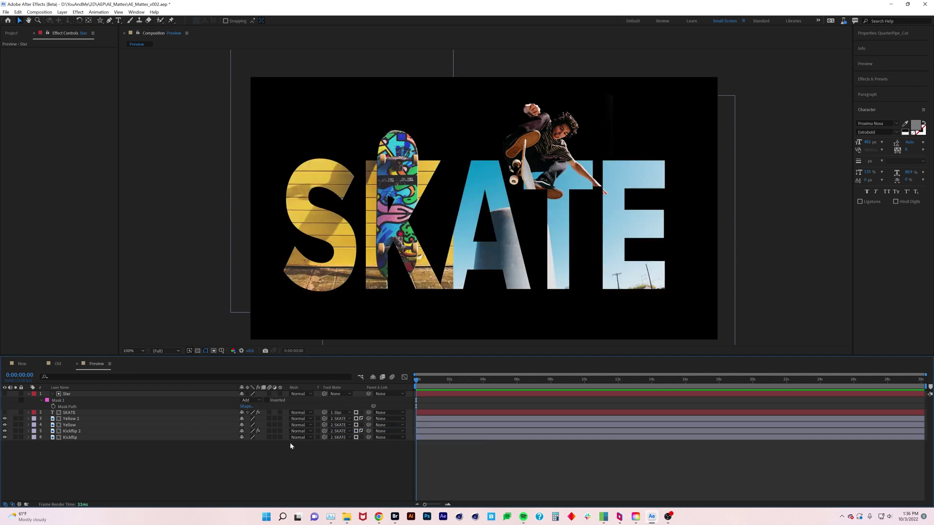
Show the grey SKATE text again and toggle its solo switch on and off.
{"action": "left_click", "coordinate": [31, 414]}
{"action": "left_click", "coordinate": [5, 413]}
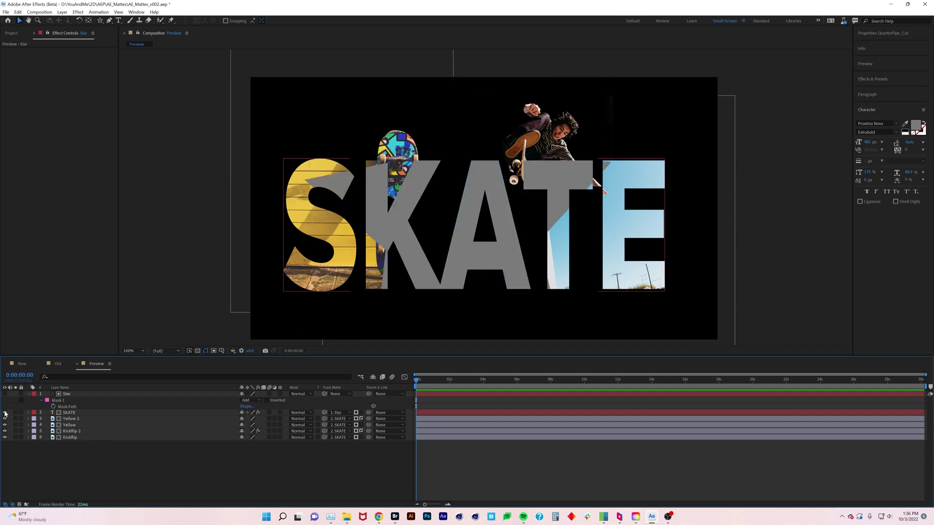
{"action": "left_click", "coordinate": [80, 414]}
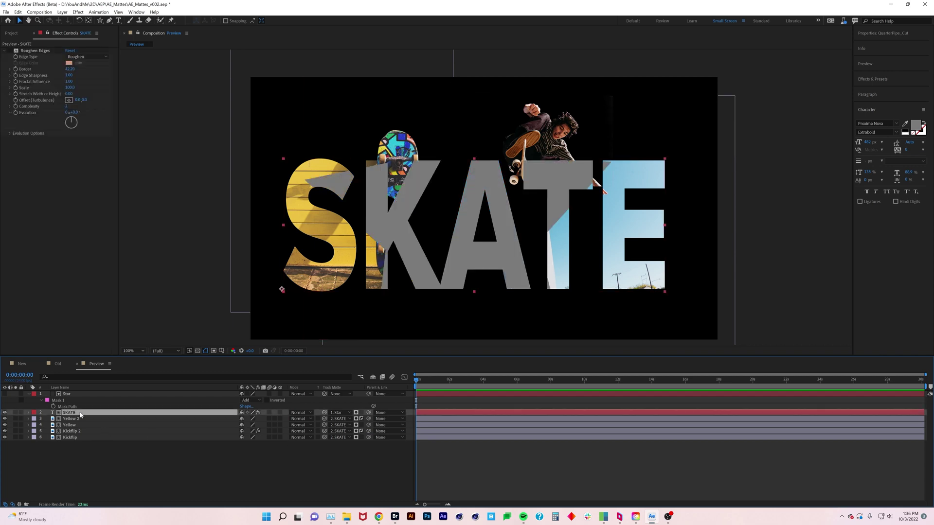
{"action": "left_click", "coordinate": [16, 413]}
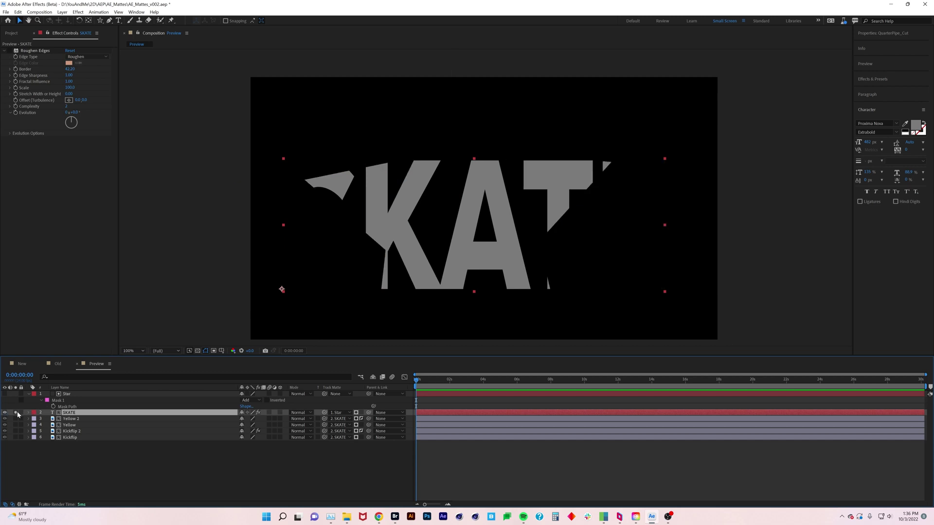
{"action": "left_click", "coordinate": [17, 414]}
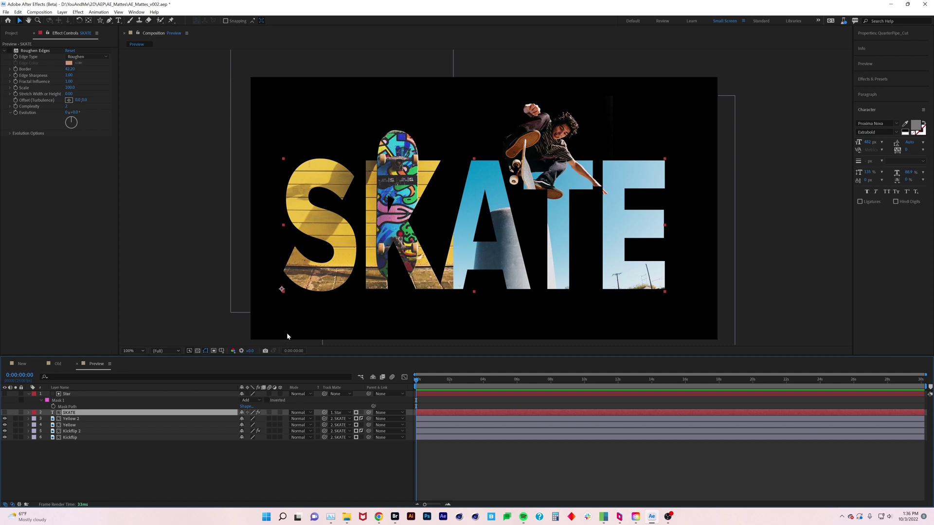
{"action": "left_click", "coordinate": [21, 365]}
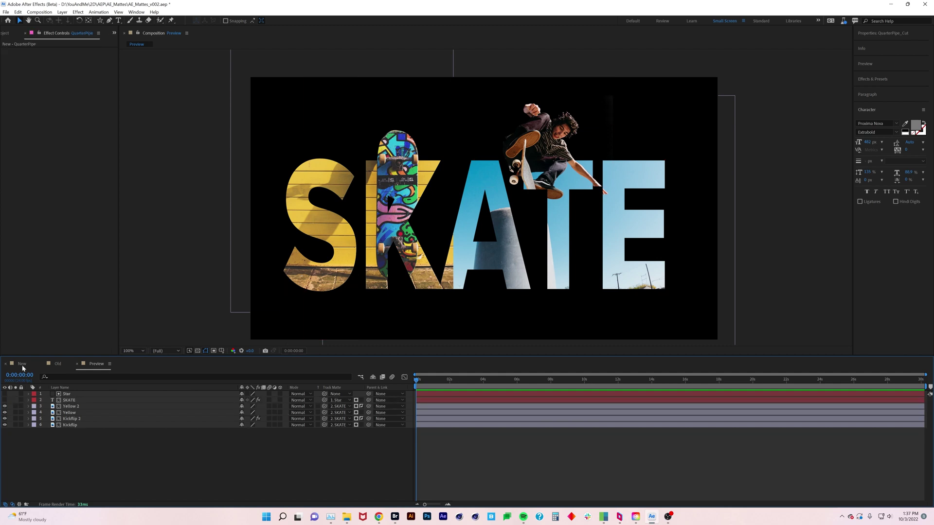